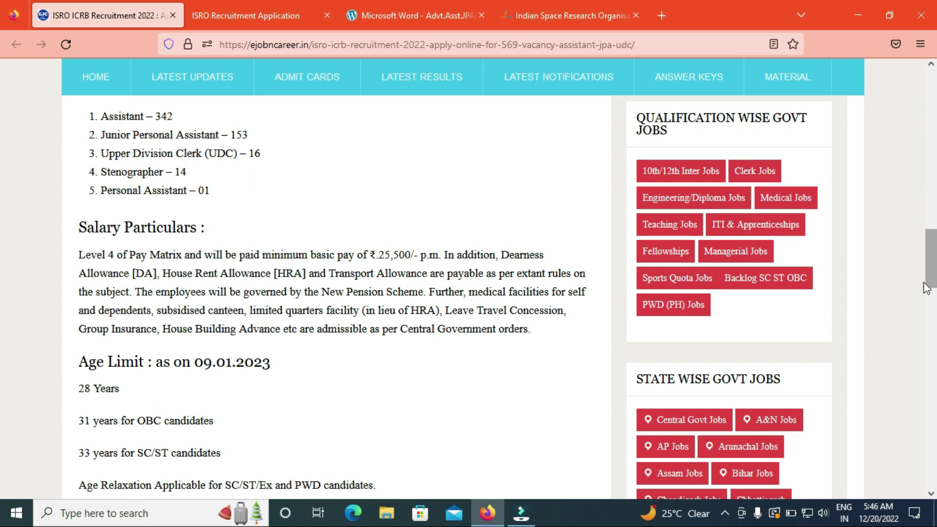
Read the salary particulars and age limit in the ISRO ICRB recruitment article, highlighting the "28 Years" limit
left_click_drag(932, 265, 932, 275)
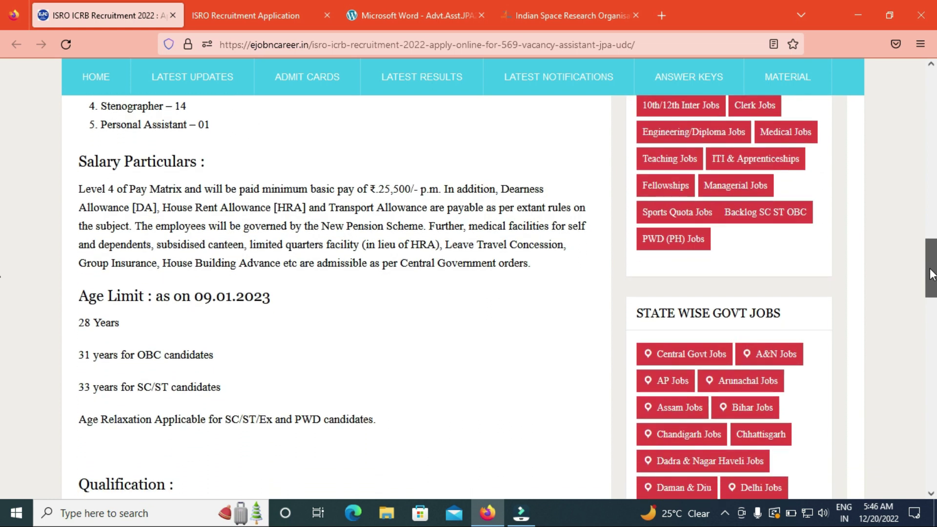
left_click_drag(932, 275, 932, 278)
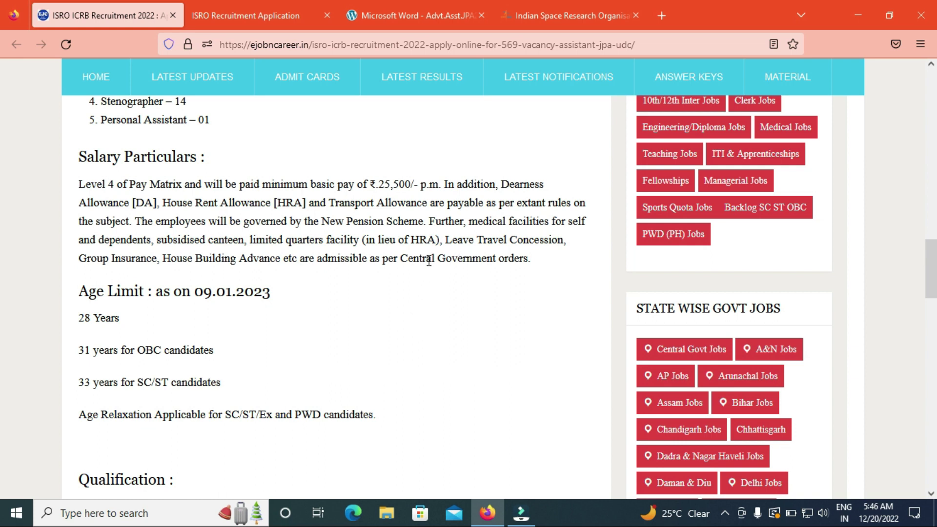
left_click_drag(933, 282, 934, 288)
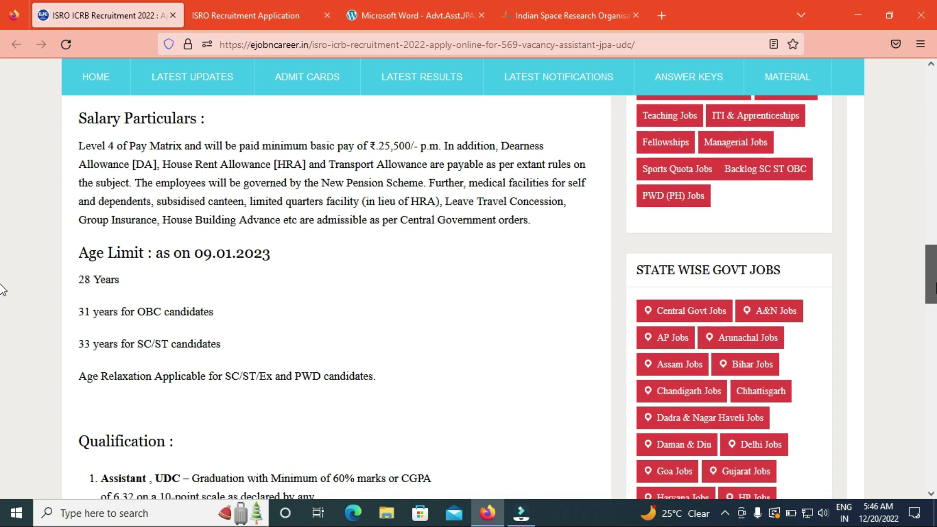
left_click_drag(3, 290, 932, 288)
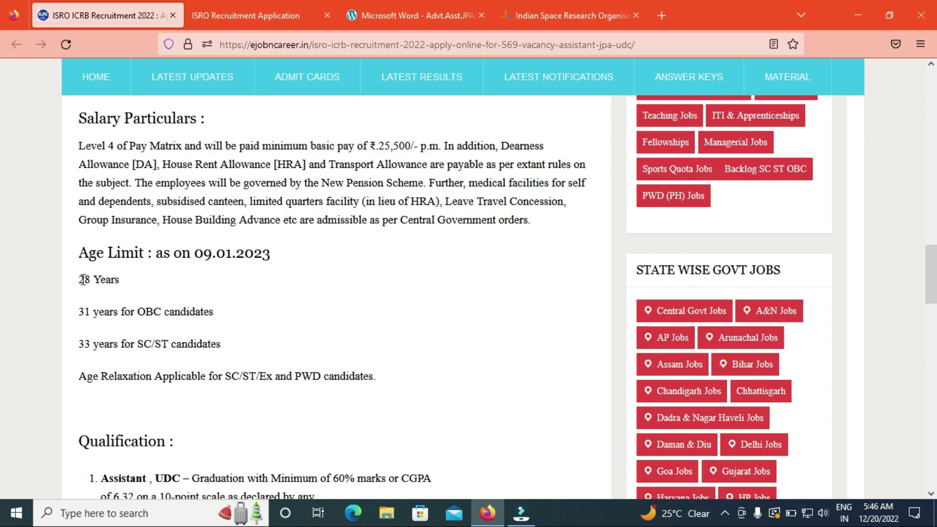
left_click_drag(82, 279, 120, 281)
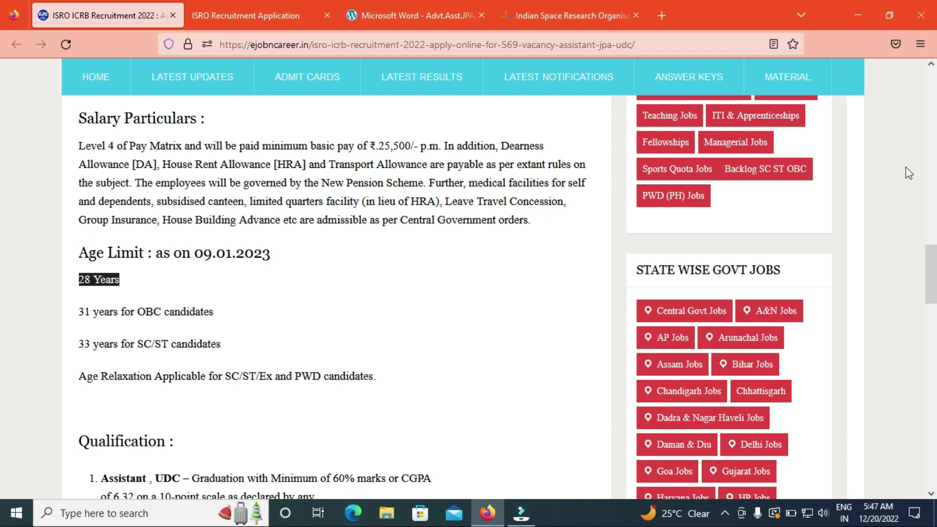
Read the qualification requirements for the Assistant, UDC, Junior Personal Assistant, Stenographer and Personal Assistant posts
scroll(2, 293, "down", 3)
scroll(2, 293, "down", 3)
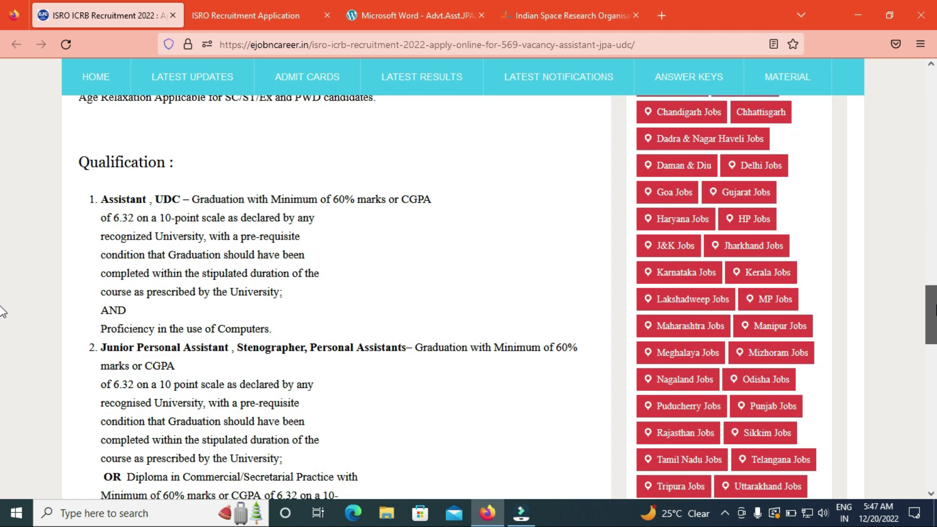
scroll(3, 303, "down", 1)
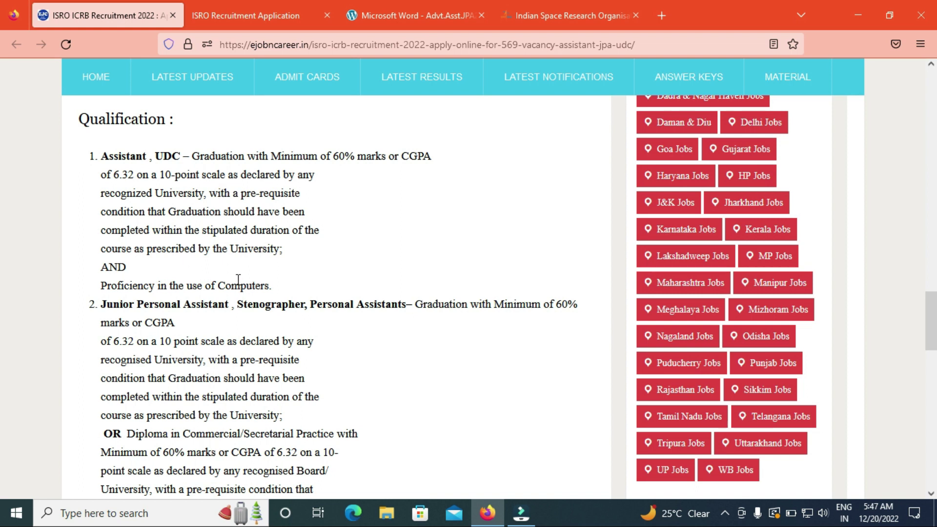
left_click_drag(933, 330, 934, 350)
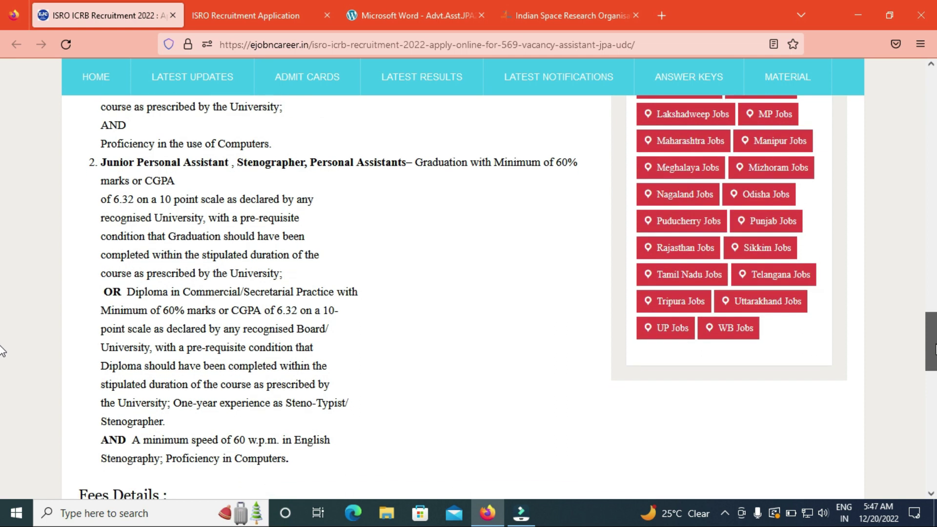
left_click_drag(933, 349, 934, 350)
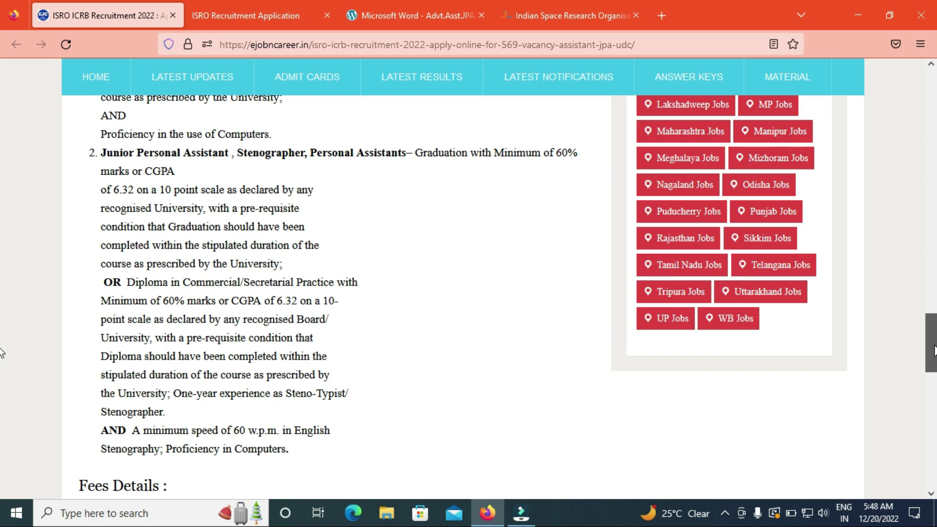
left_click_drag(934, 350, 934, 353)
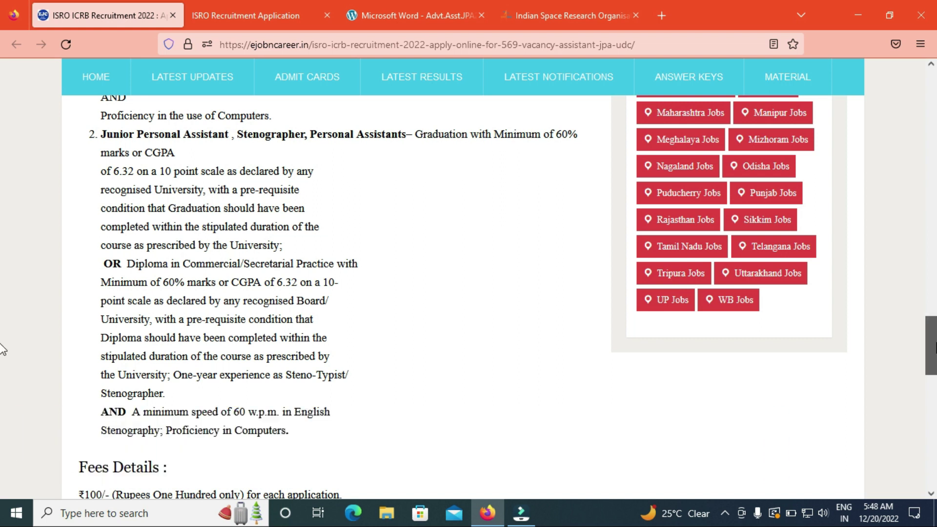
Read the fees details and selection procedure, highlighting Hyderabad among the written test venues
scroll(925, 346, "down", 3)
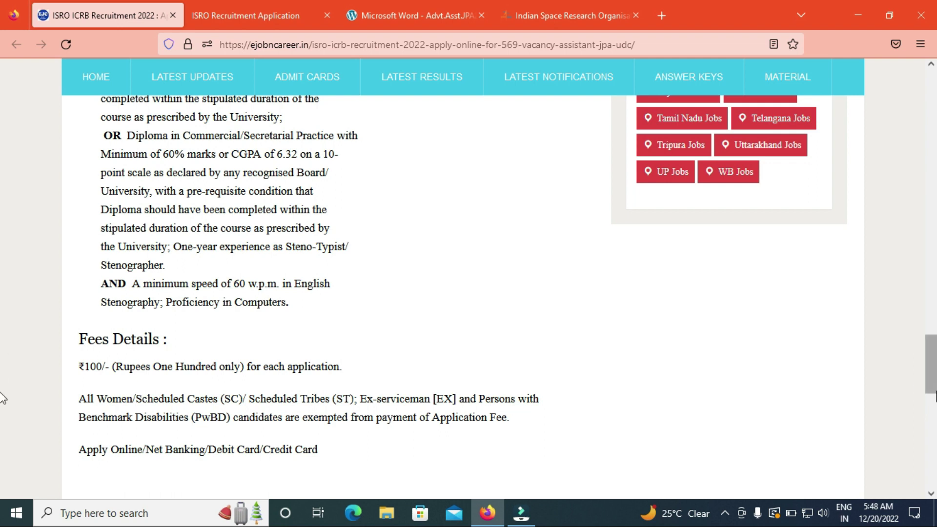
scroll(929, 390, "down", 3)
scroll(1, 413, "down", 3)
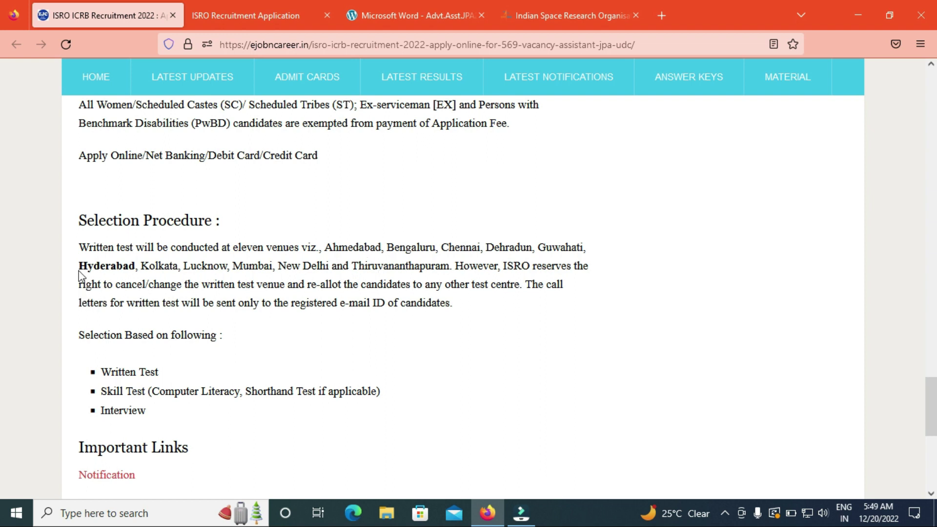
left_click_drag(79, 266, 137, 266)
left_click(260, 266)
scroll(1, 410, "down", 4)
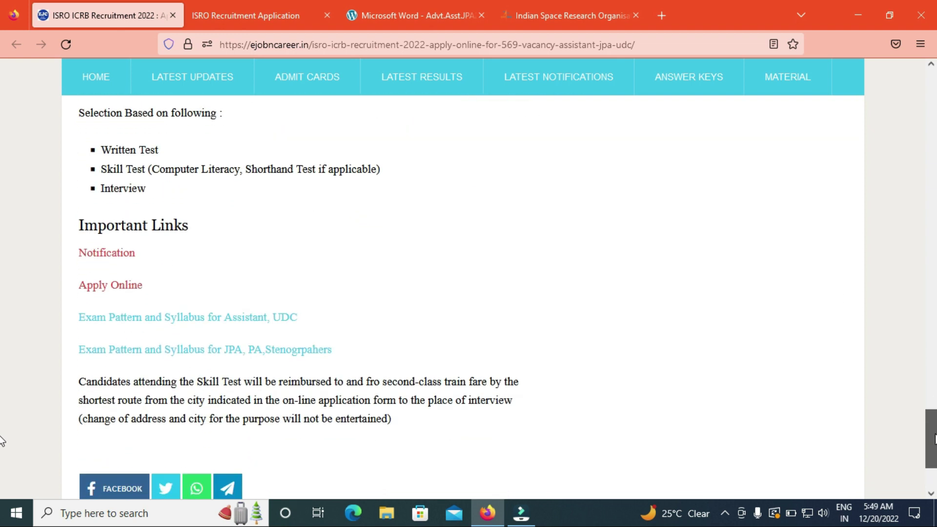
Open the exam pattern and syllabus for Assistant, UDC in a new tab and read through the document
scroll(1, 442, "down", 1)
scroll(211, 299, "up", 1)
right_click(205, 299)
left_click(251, 311)
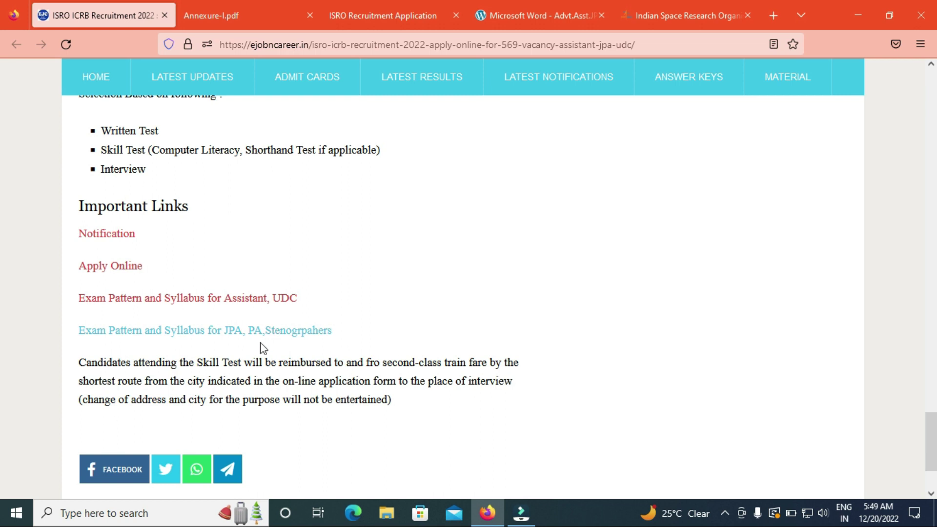
left_click(249, 16)
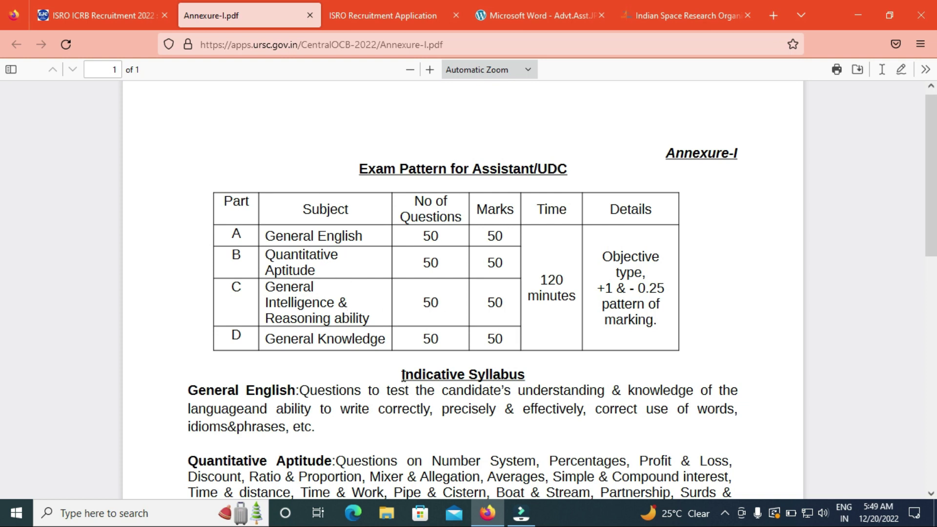
scroll(3, 334, "down", 5)
scroll(3, 334, "down", 4)
scroll(4, 269, "up", 10)
Return to the recruitment article and open its Apply Online link in a new tab, switching to that page
left_click(95, 16)
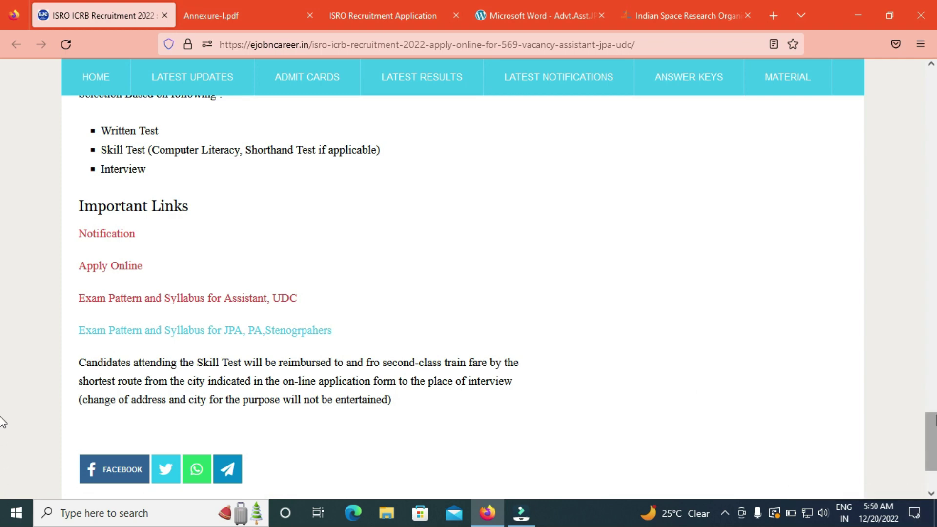
scroll(3, 422, "up", 15)
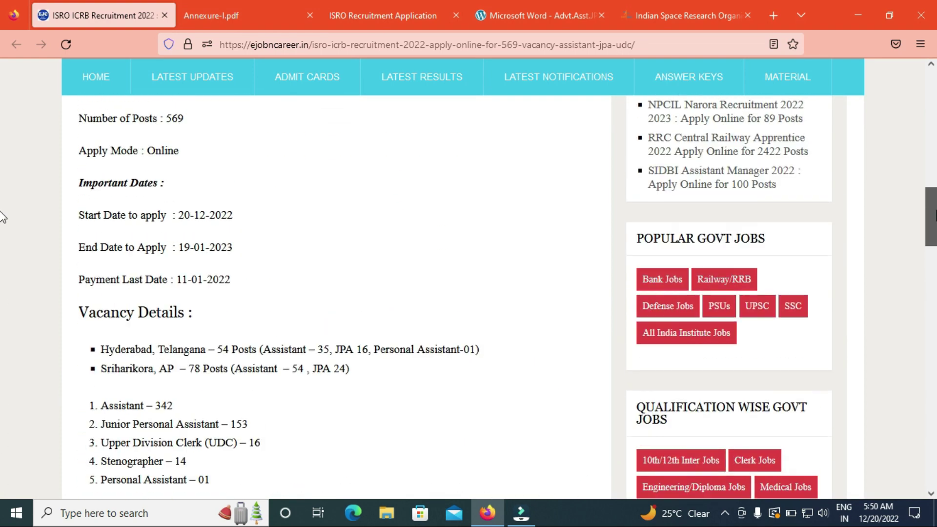
scroll(3, 218, "up", 10)
left_click_drag(924, 144, 912, 458)
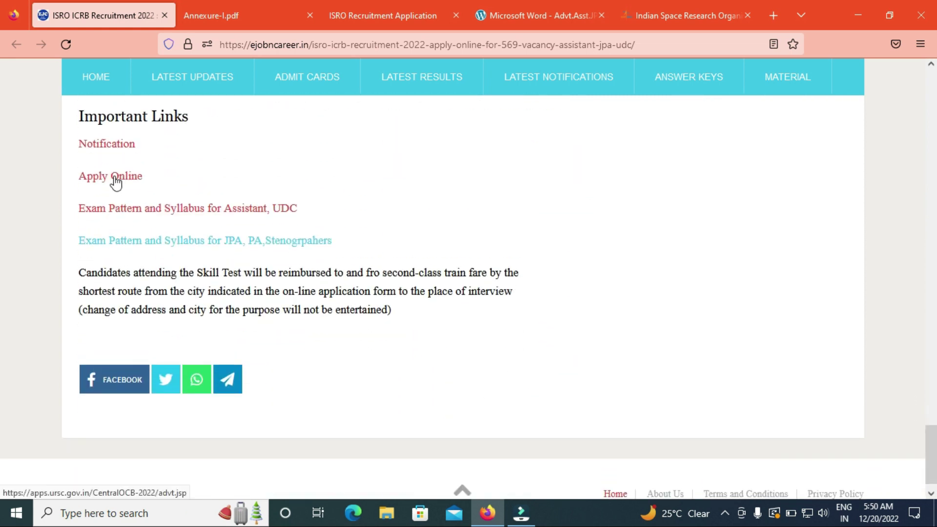
right_click(115, 181)
left_click(161, 190)
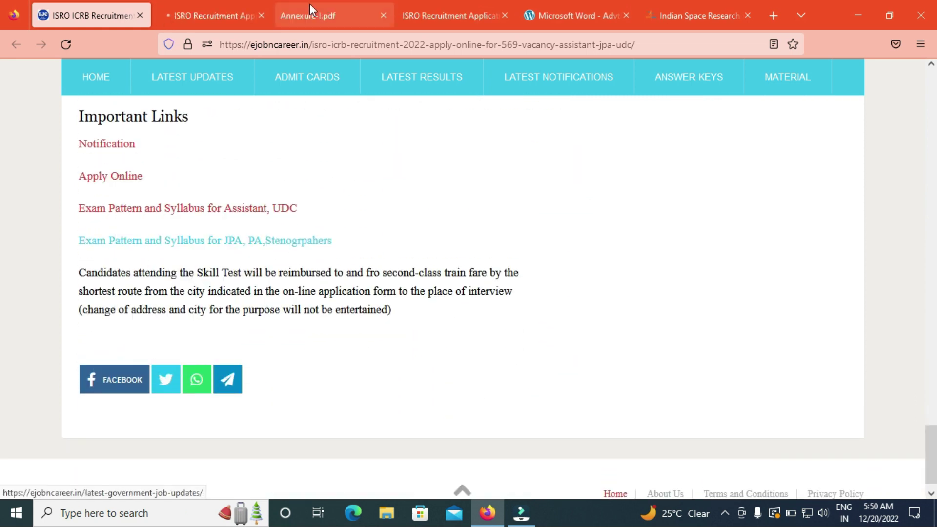
left_click(197, 16)
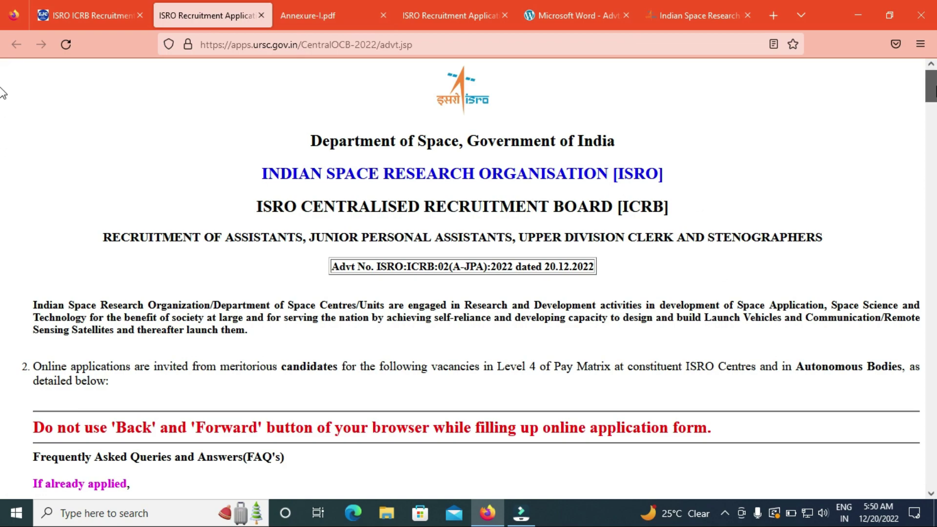
Examine the online and offline payment modes and the fee notes in the official ISRO advertisement
scroll(2, 93, "down", 20)
scroll(2, 221, "down", 20)
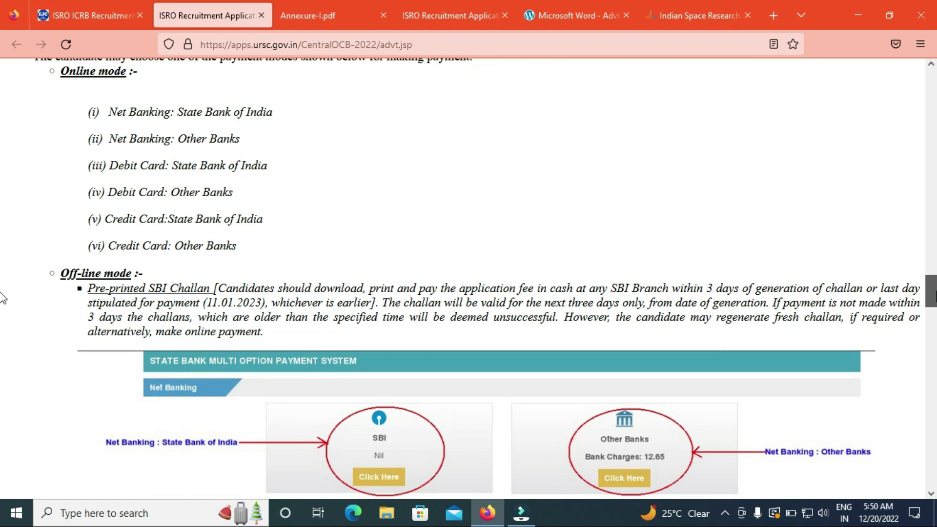
scroll(2, 299, "down", 7)
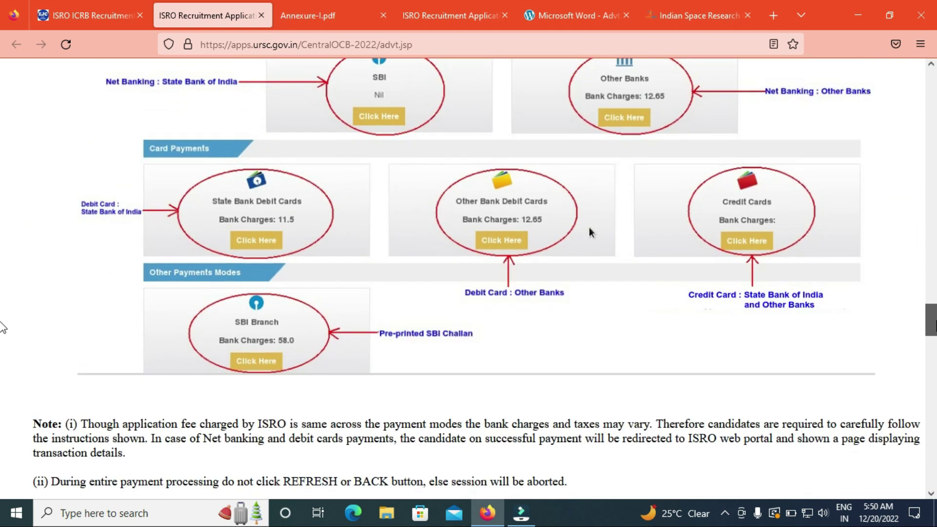
scroll(2, 327, "down", 8)
scroll(3, 360, "down", 20)
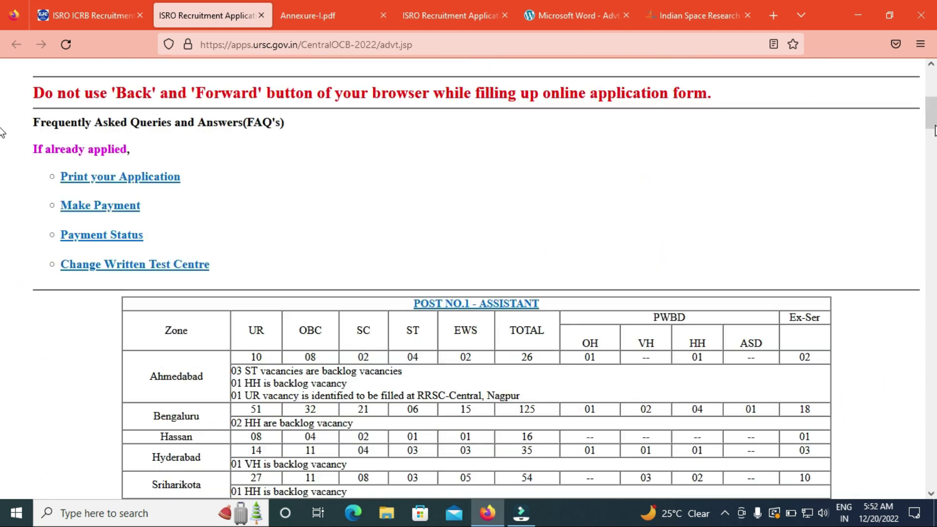
Review the advertisement's introduction, the warning about browser navigation and the links for candidates who have already applied
scroll(3, 131, "up", 7)
scroll(2, 102, "down", 2)
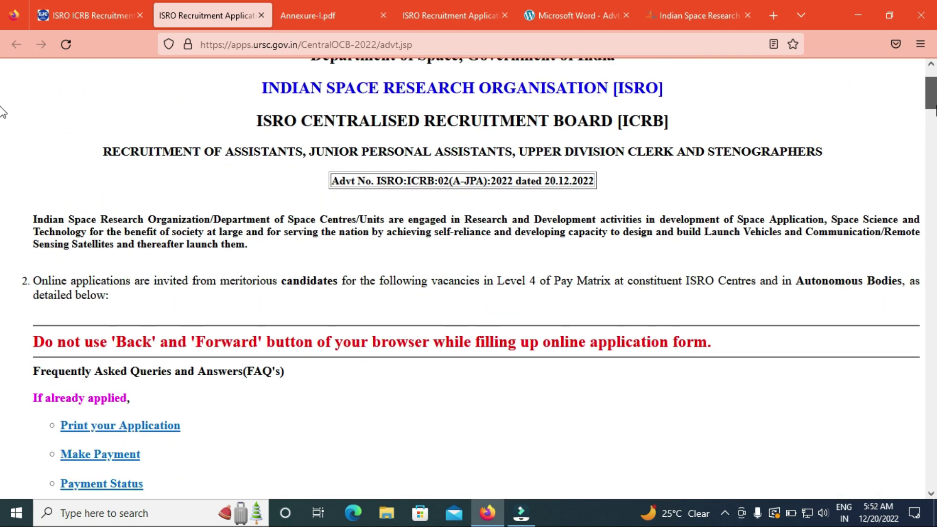
scroll(3, 112, "down", 3)
scroll(2, 127, "up", 4)
scroll(2, 146, "down", 10)
scroll(2, 146, "up", 5)
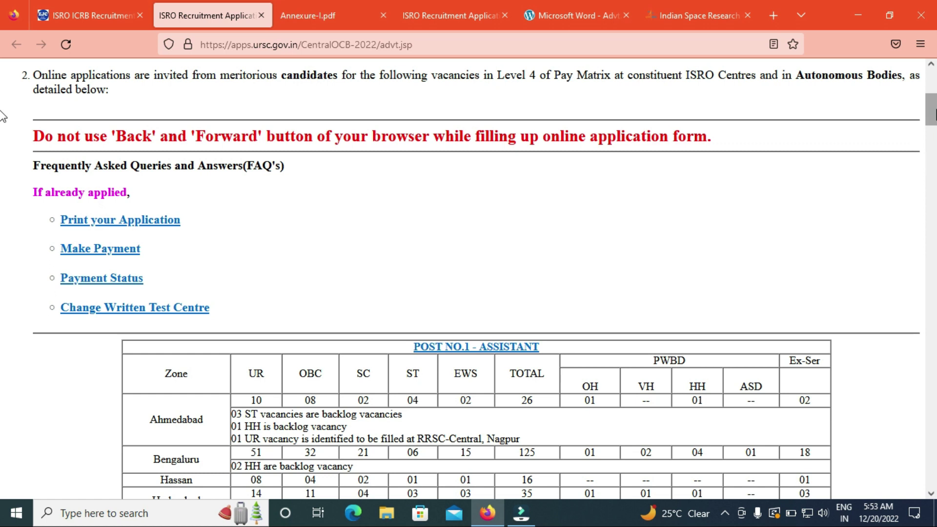
Open the application form for Post No.1 - Assistant from the vacancy table
scroll(532, 239, "down", 3)
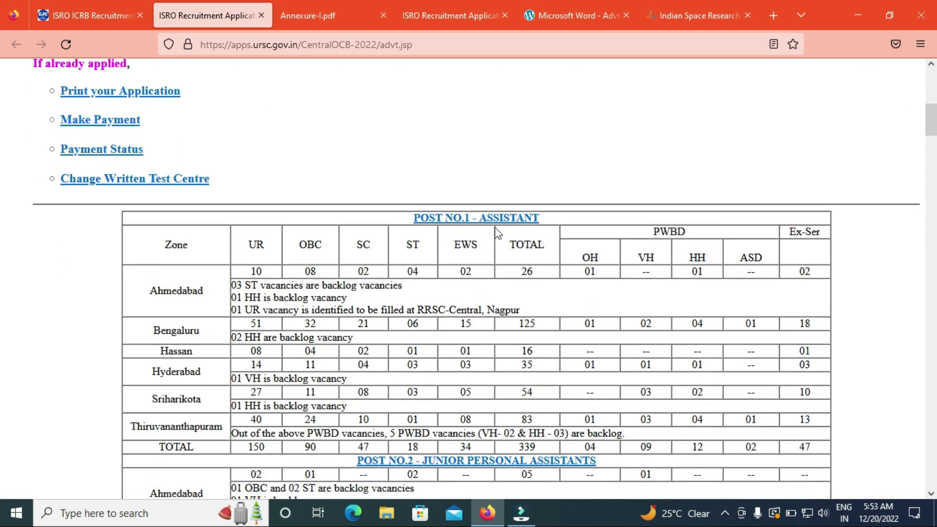
mouse_move(928, 134)
left_mouse_down()
mouse_move(928, 198)
mouse_move(927, 141)
left_mouse_up()
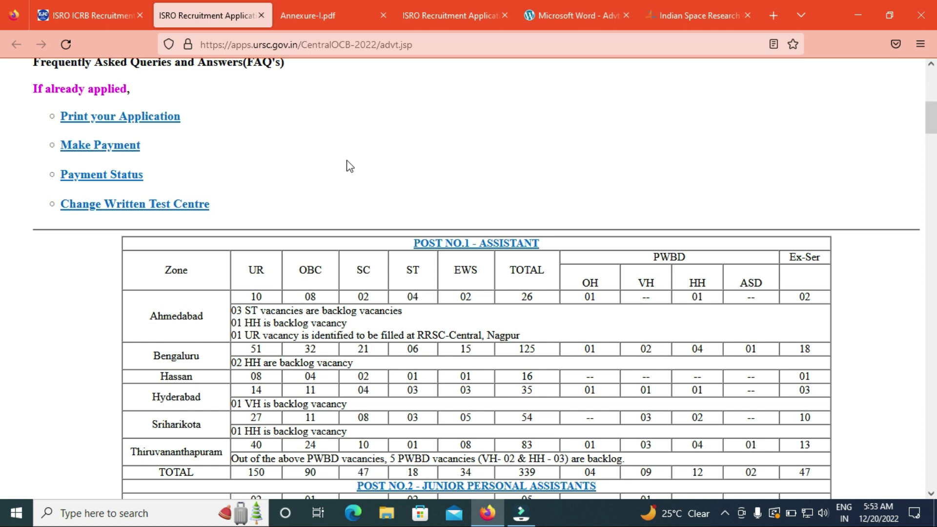
left_click(496, 246)
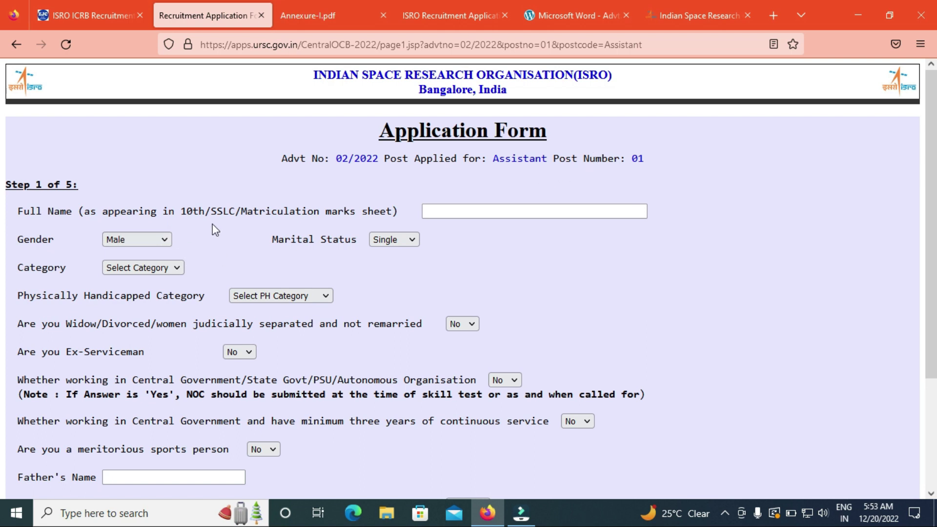
Keep the gender as Male and set the marital status to Single in step 1 of the application form
left_click(442, 213)
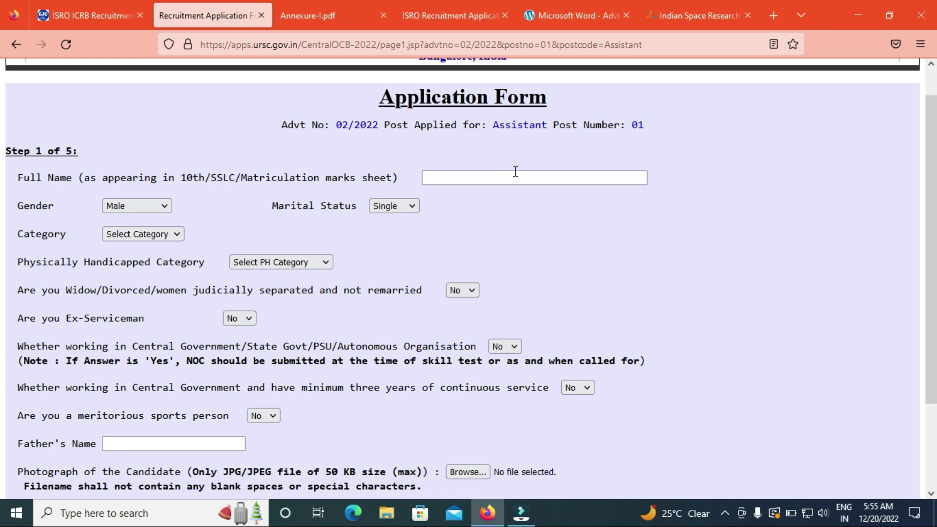
left_click(165, 207)
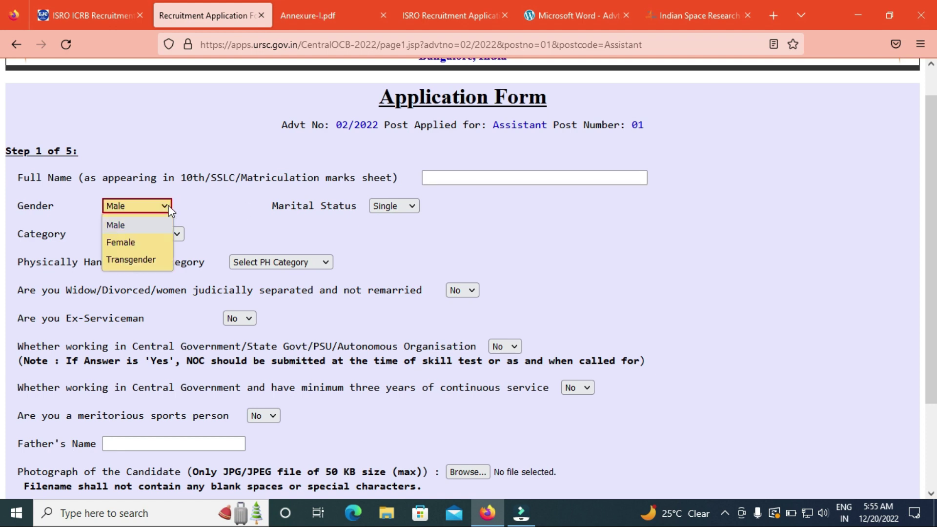
left_click(197, 207)
left_click(412, 207)
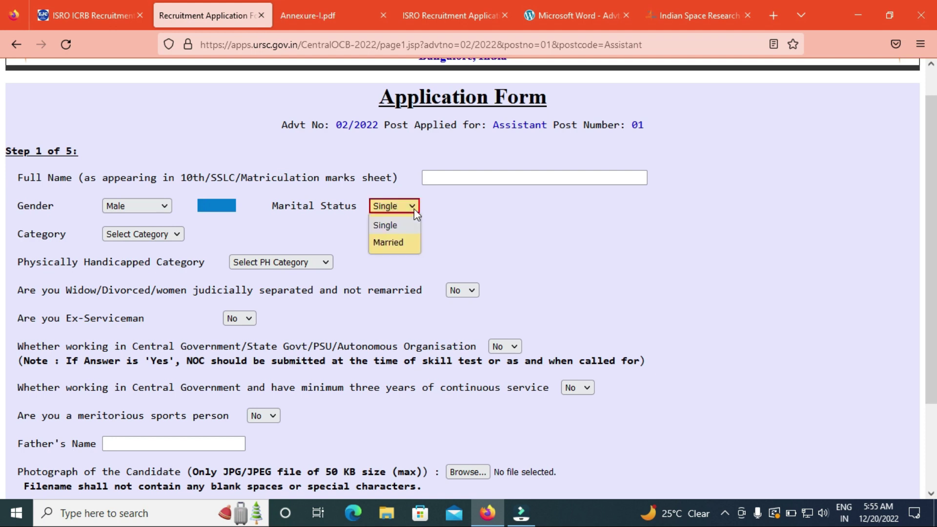
left_click(385, 225)
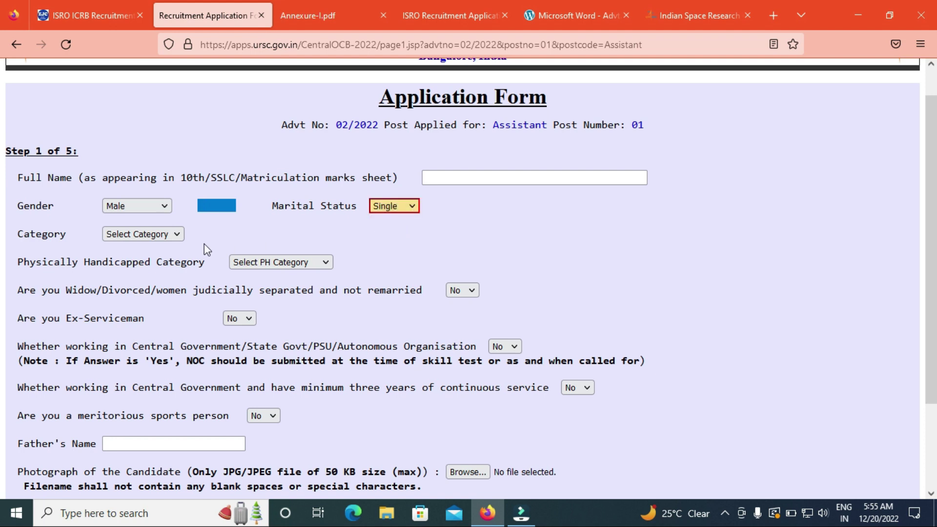
Set the category to UR and the physically handicapped category to Not Applicable in step 1 of the form
left_click(177, 237)
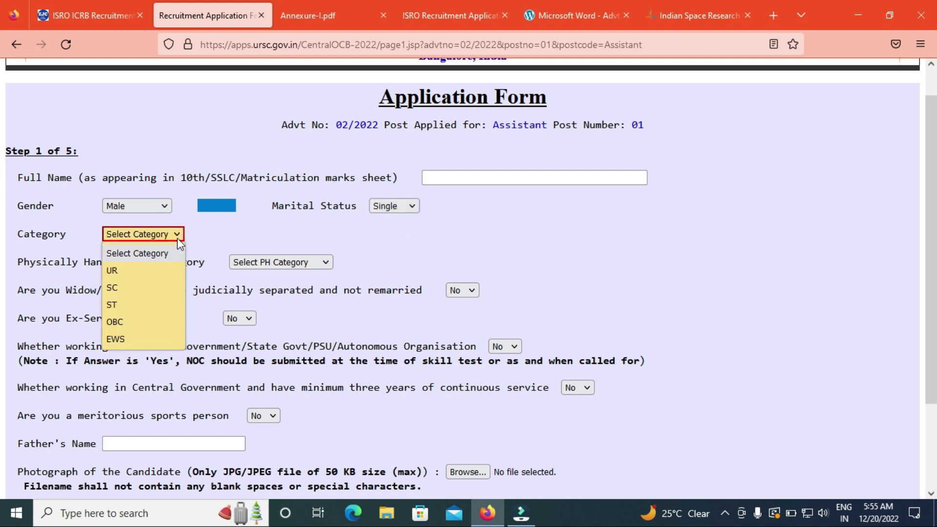
left_click(130, 271)
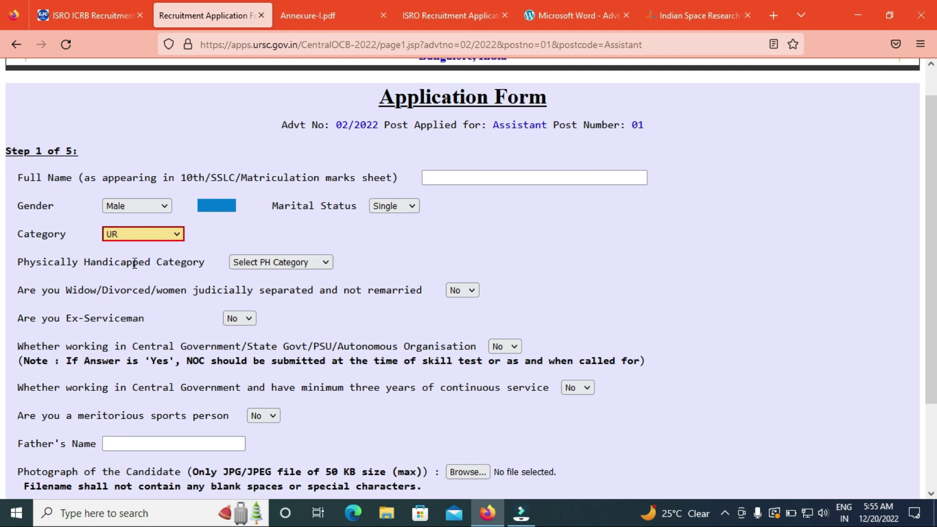
left_click(317, 263)
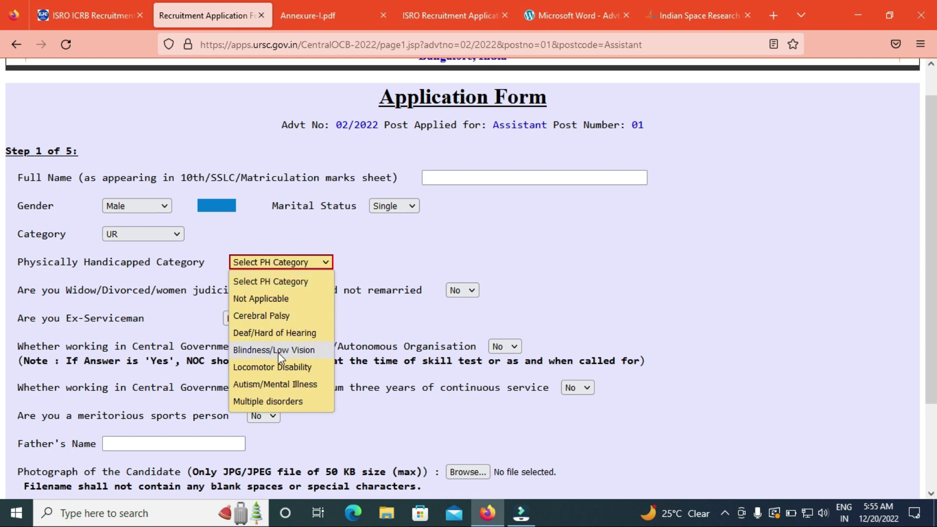
left_click(255, 299)
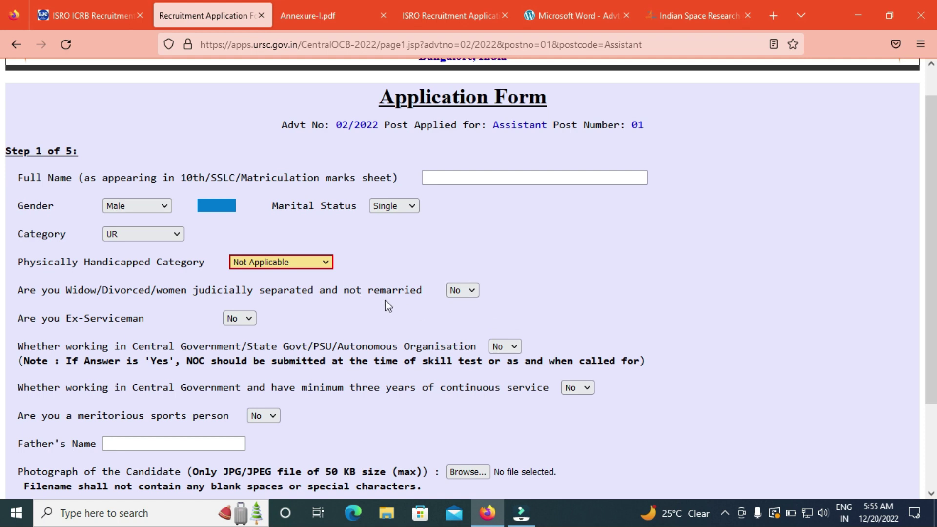
Keep No as the answer for Ex-Serviceman and for minimum three years of continuous Central Government service
scroll(932, 363, "down", 1)
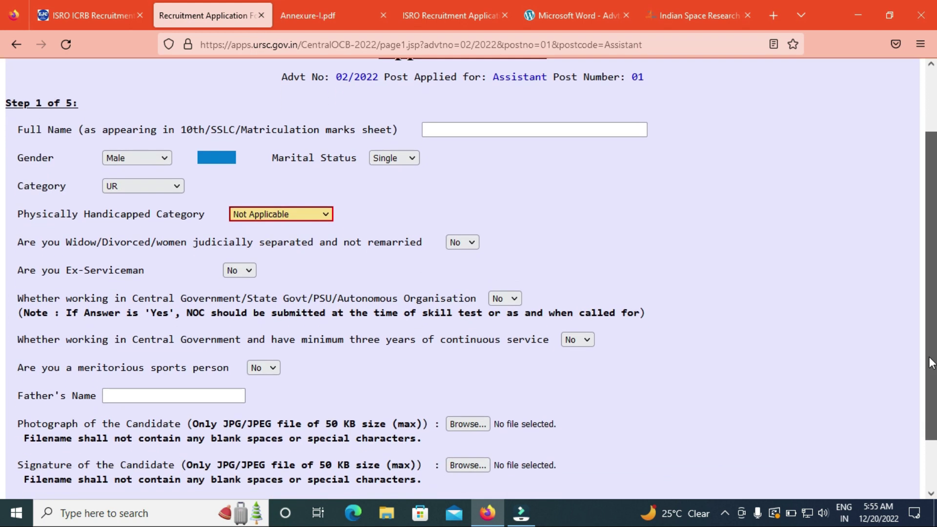
left_click(249, 270)
left_click(243, 287)
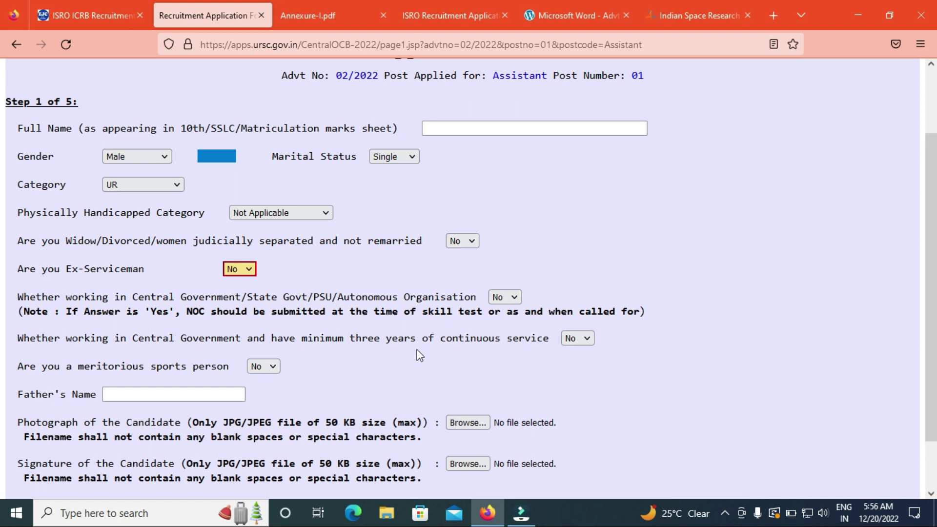
left_click(577, 338)
left_click(619, 343)
Look in the desktop's Uploads_Latest folder for the candidate's photograph file without attaching anything
left_click_drag(927, 270, 903, 331)
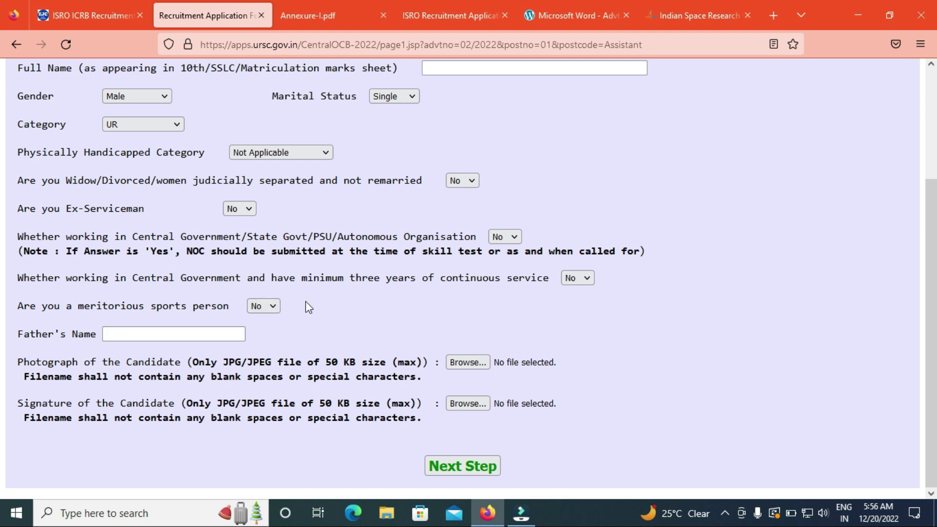
left_click(179, 336)
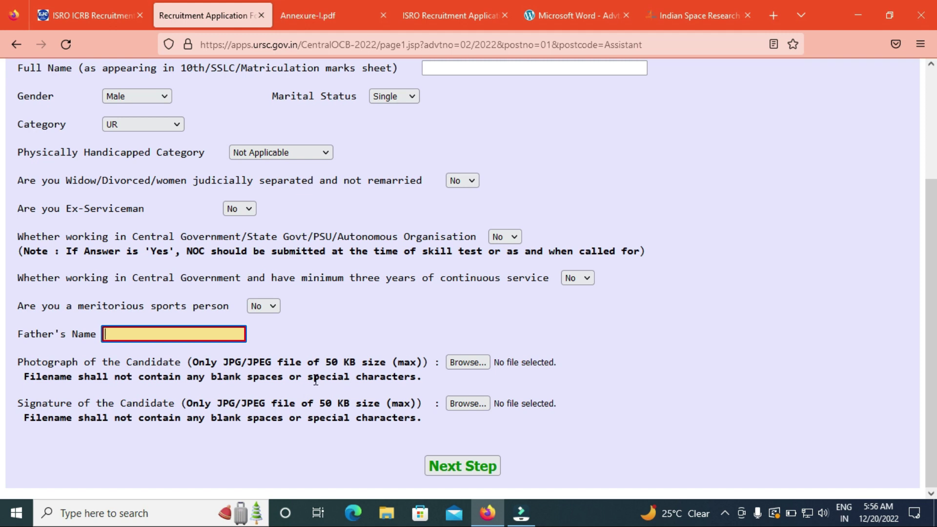
left_click(468, 364)
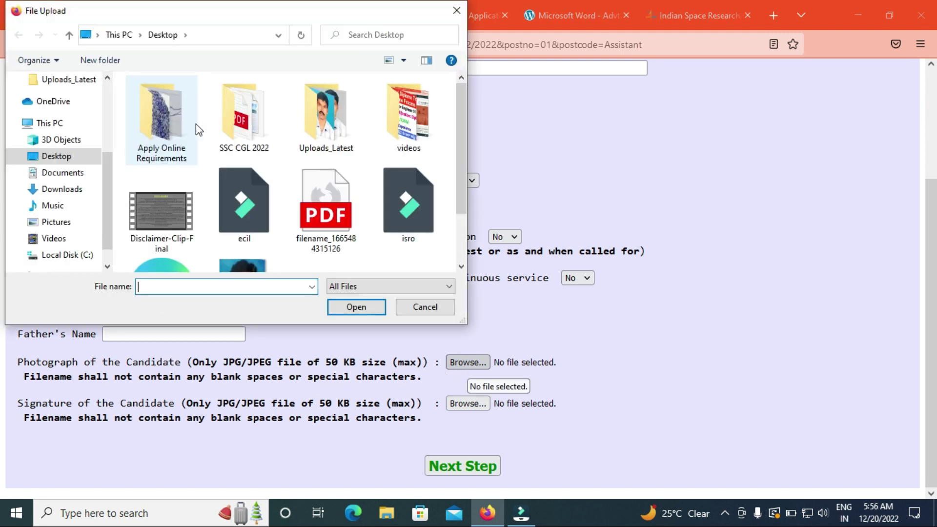
double_click(326, 122)
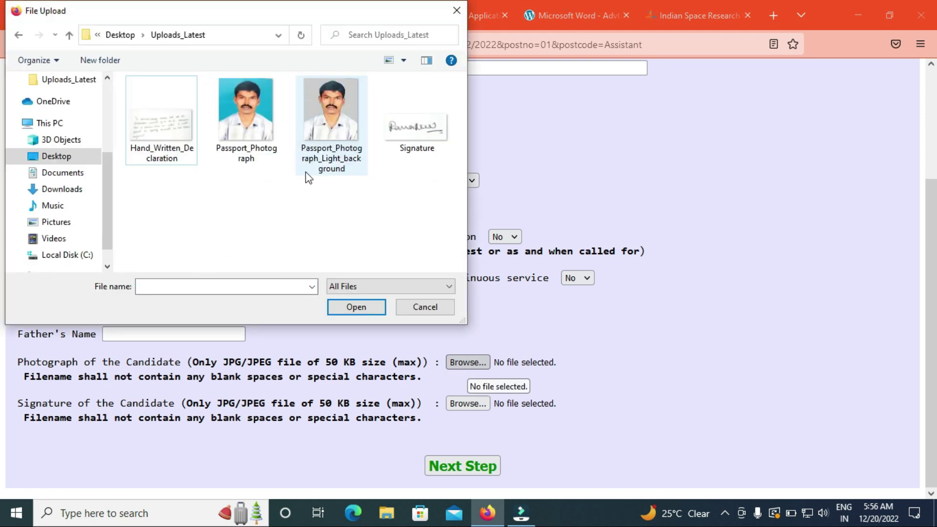
left_click(398, 308)
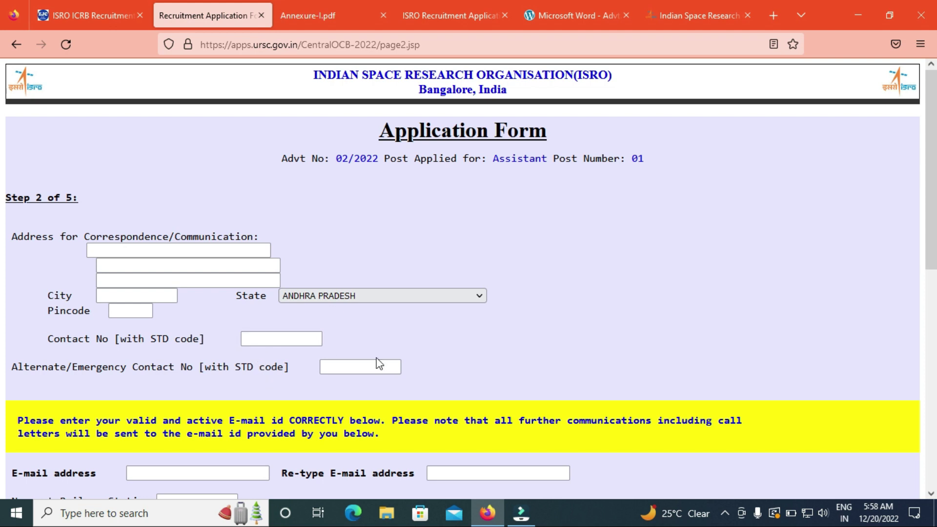
Review the address, e-mail, re-typed e-mail and nearest railway station fields in step 2 of the form
left_click_drag(932, 266, 932, 325)
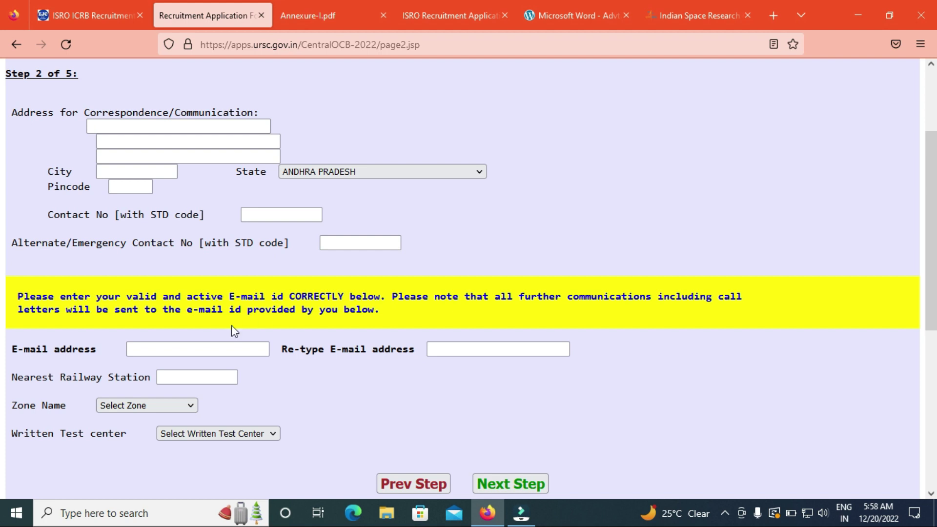
left_click(181, 354)
left_click(184, 350)
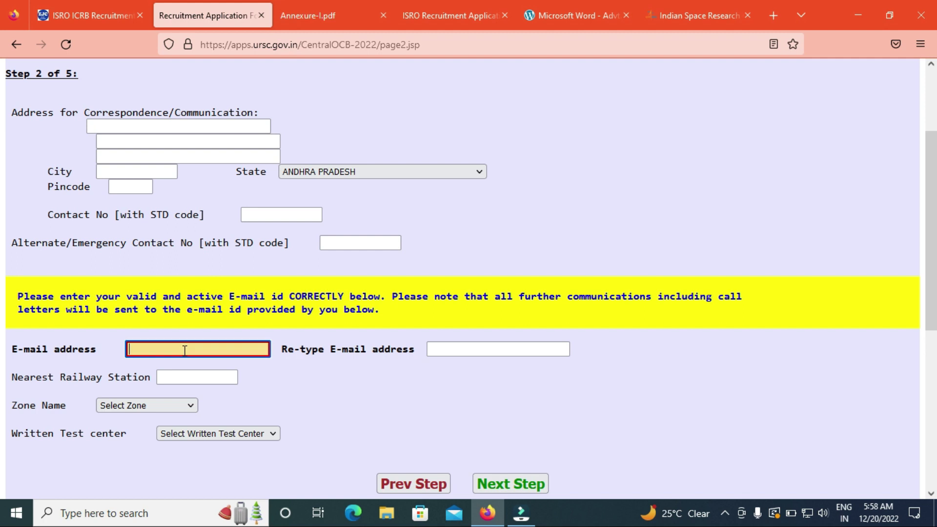
left_click(473, 349)
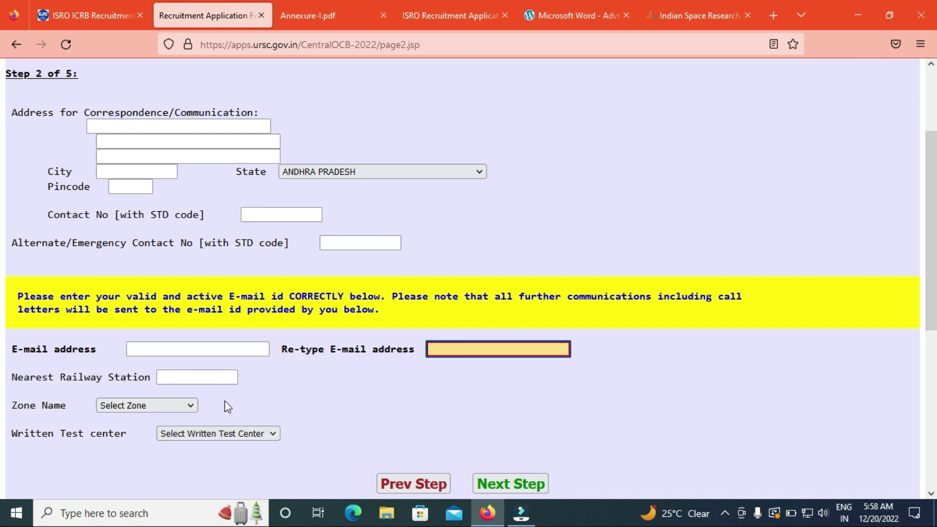
left_click(201, 381)
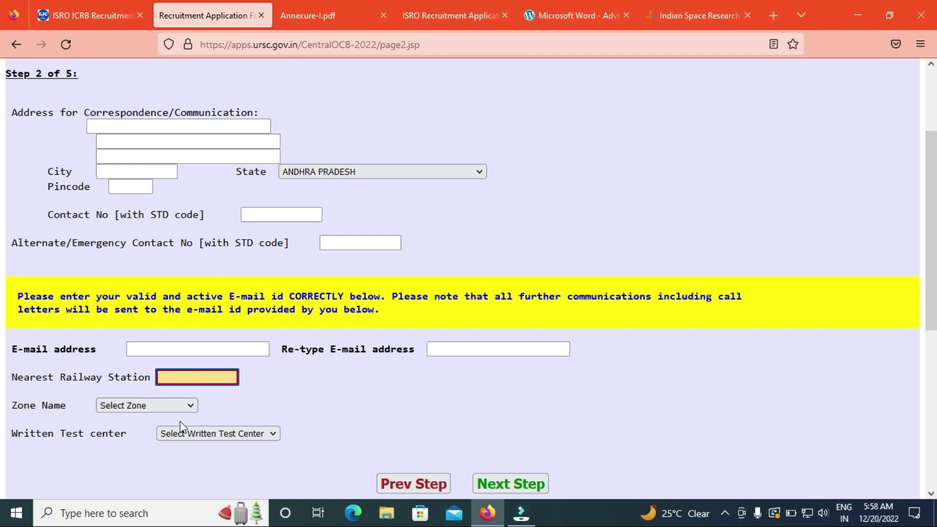
Set the zone name to Hyderabad and the written test center to Hyderabad
left_click(194, 408)
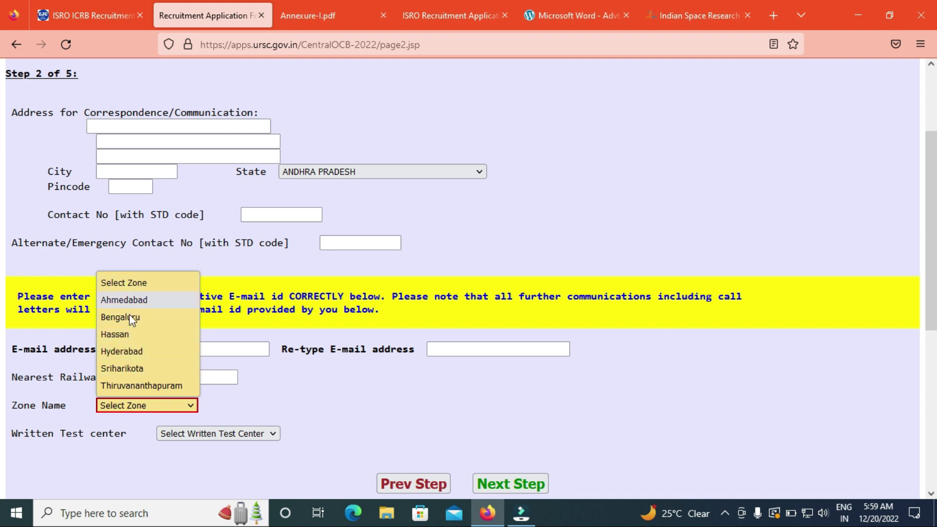
left_click(110, 352)
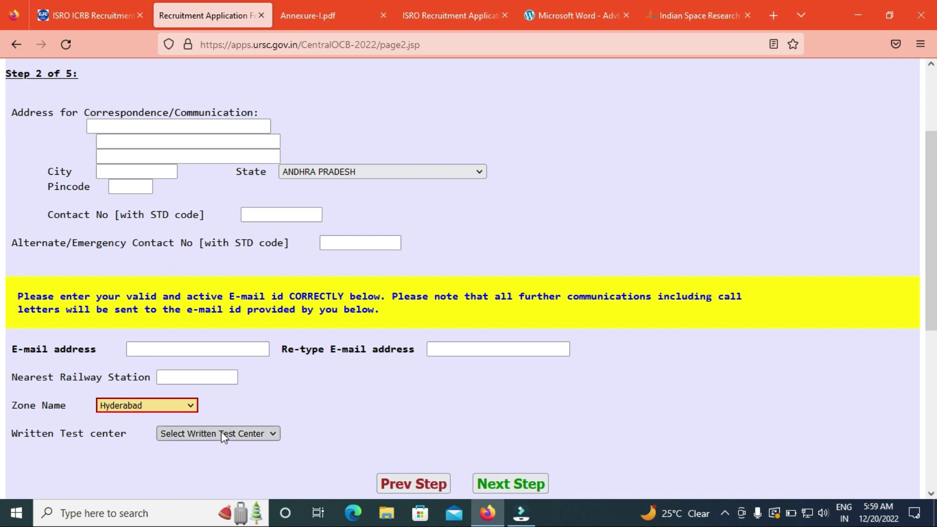
left_click(247, 438)
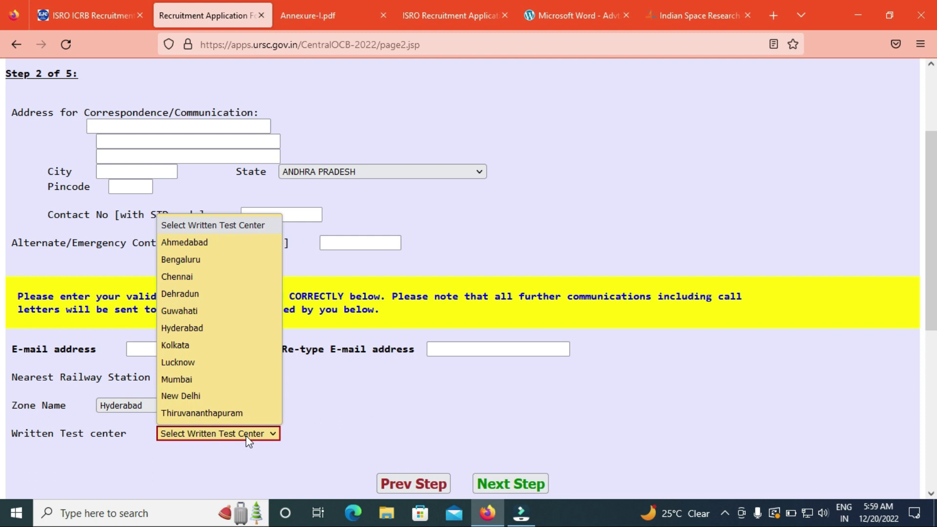
left_click(200, 329)
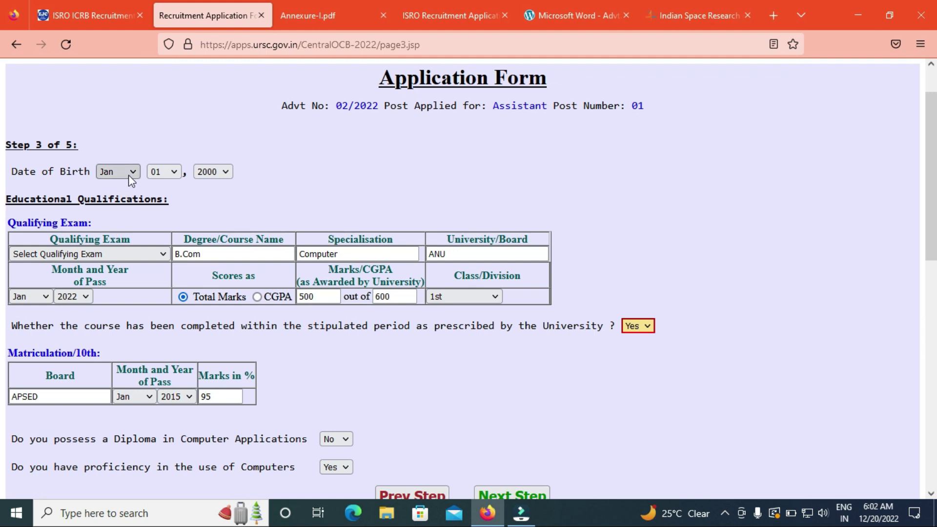
Check the date of birth field and the qualifying exam's month of passing options in step 3
left_click(166, 172)
left_click(185, 160)
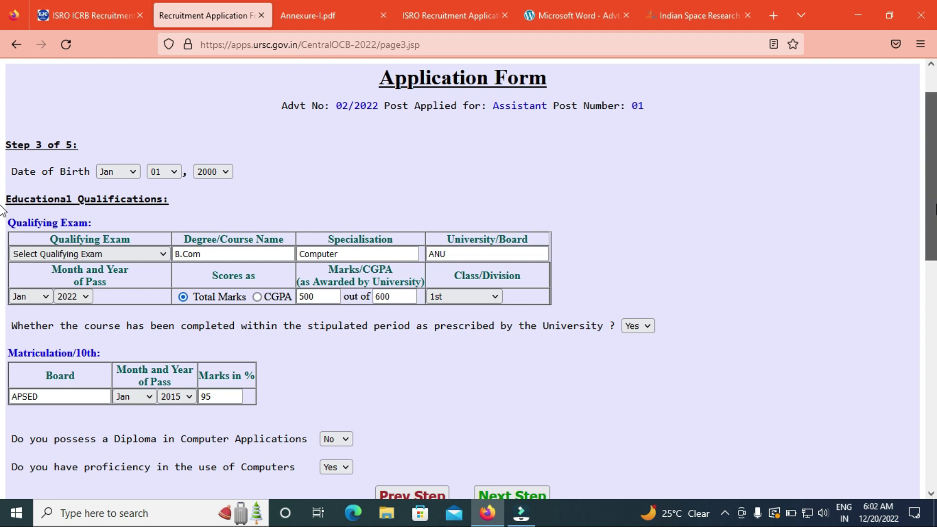
scroll(147, 214, "down", 1)
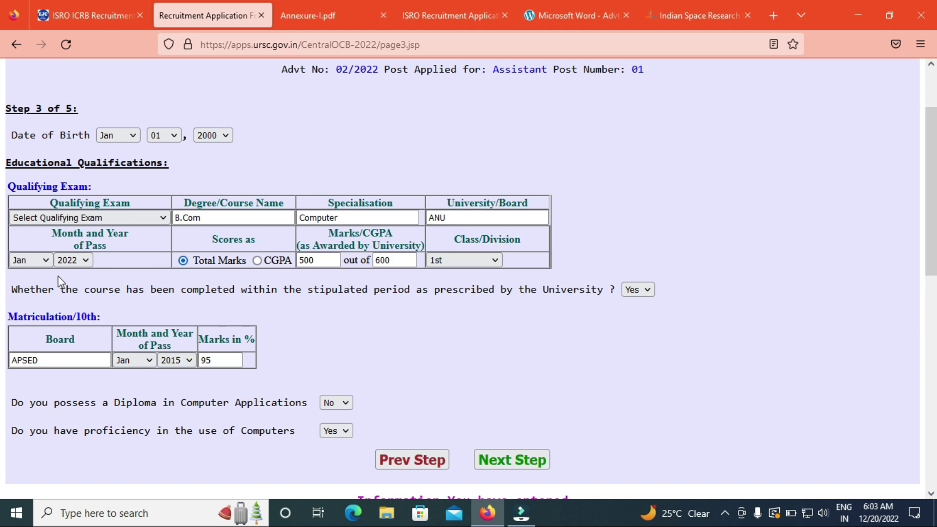
left_click(49, 261)
left_click(49, 262)
Switch the qualifying exam's score type to CGPA and back to Total Marks
left_click(391, 261)
left_click(257, 261)
left_click(183, 261)
Keep the qualifying exam's class as 1st and the answer on completing the course within the stipulated period as Yes
left_click(472, 260)
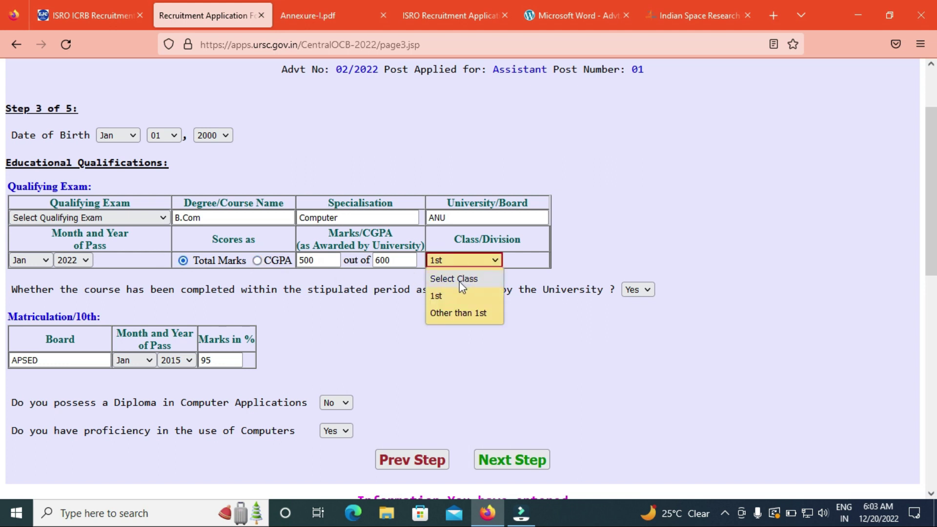
left_click(451, 294)
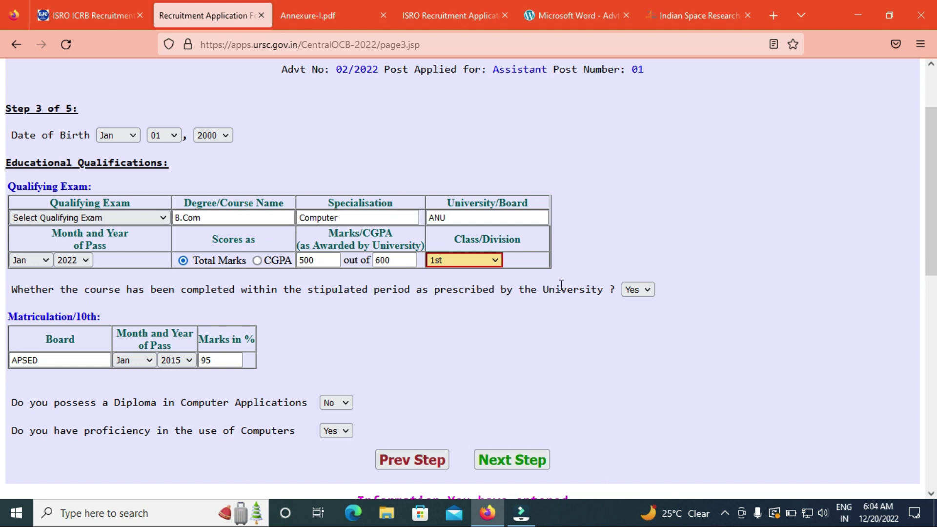
left_click(647, 290)
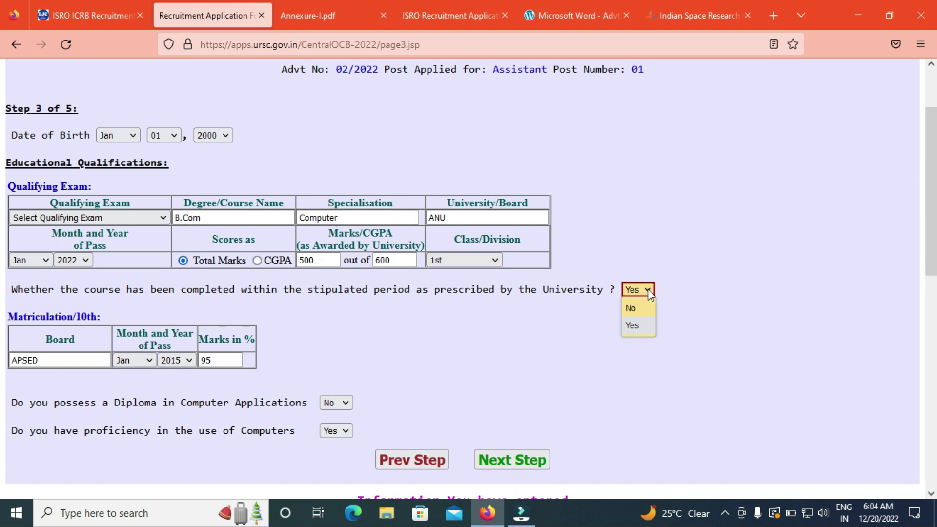
left_click(634, 289)
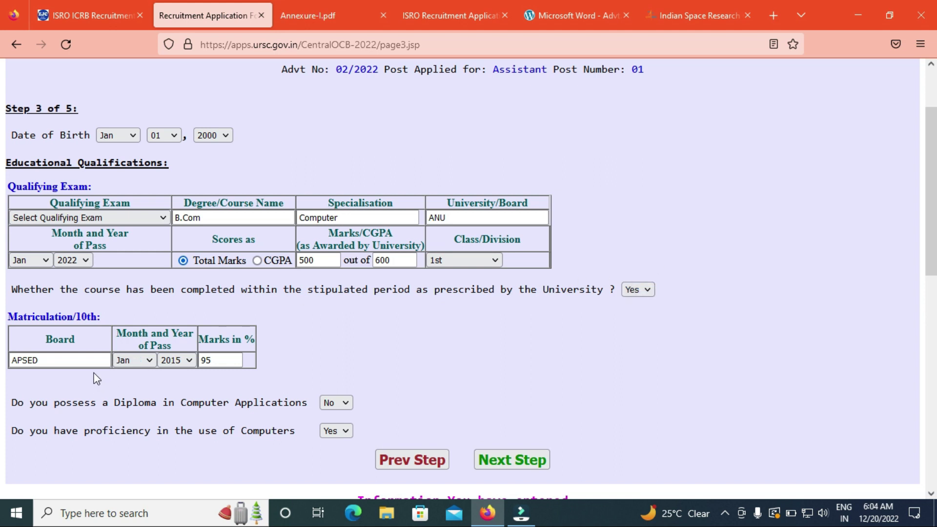
Set the matriculation board to cbse, keep computer proficiency as Yes and try to continue to the next step of the form
left_click_drag(78, 365, 2, 367)
type("cbse")
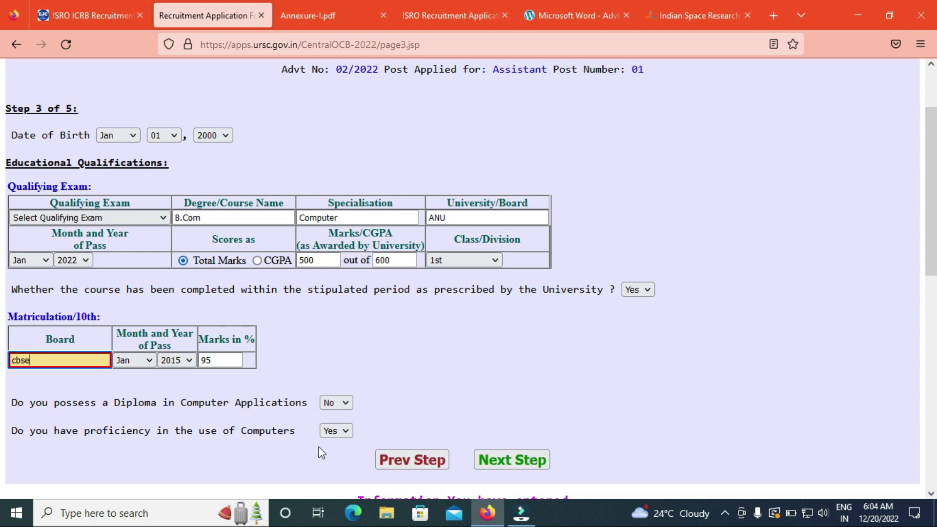
left_click(345, 434)
left_click(408, 421)
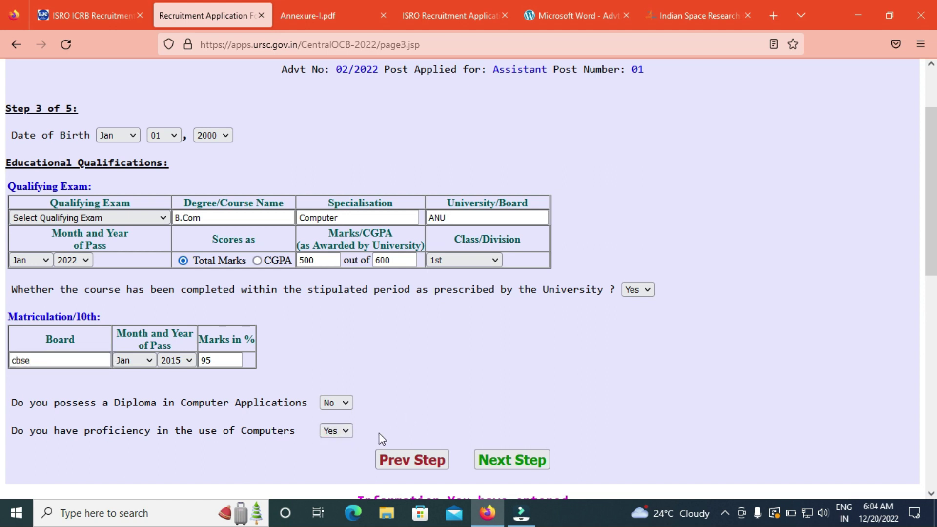
left_click(496, 465)
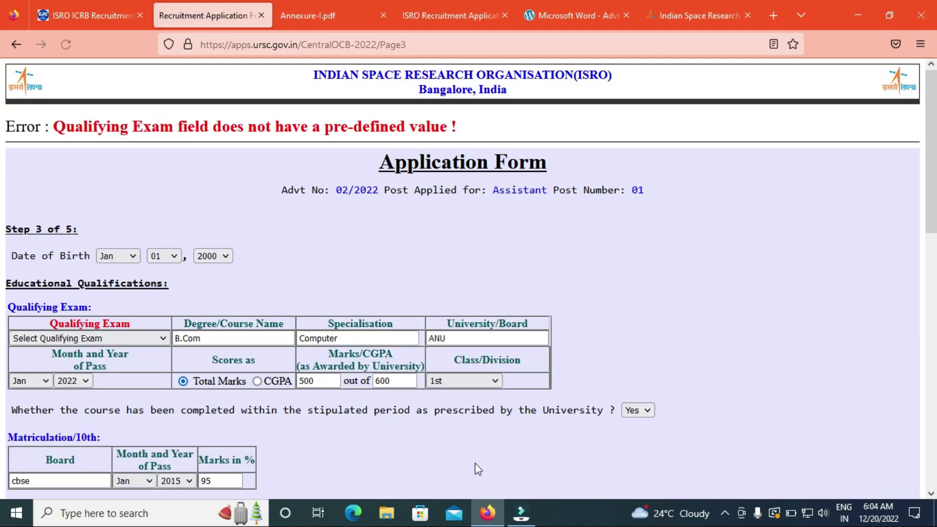
Set the qualifying exam to Graduate in Commerce and continue to step 4 of the form
scroll(457, 449, "down", 3)
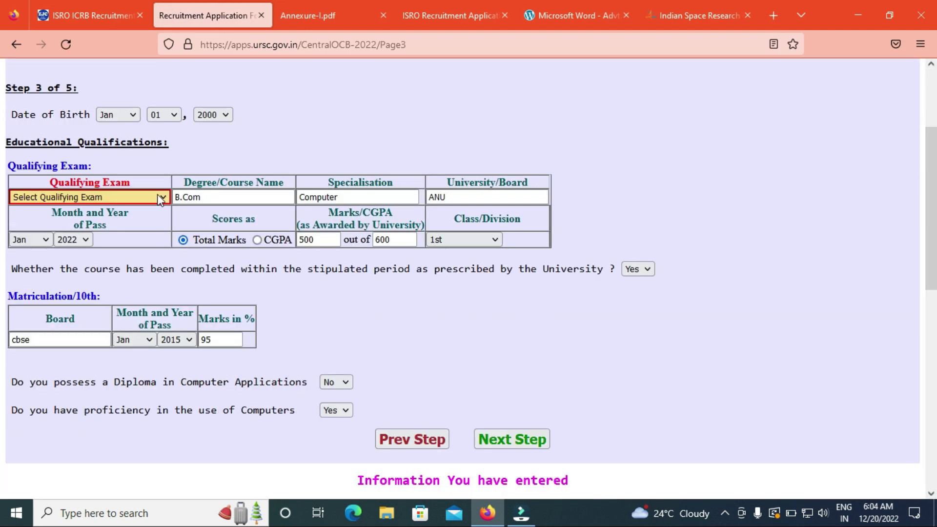
left_click(162, 197)
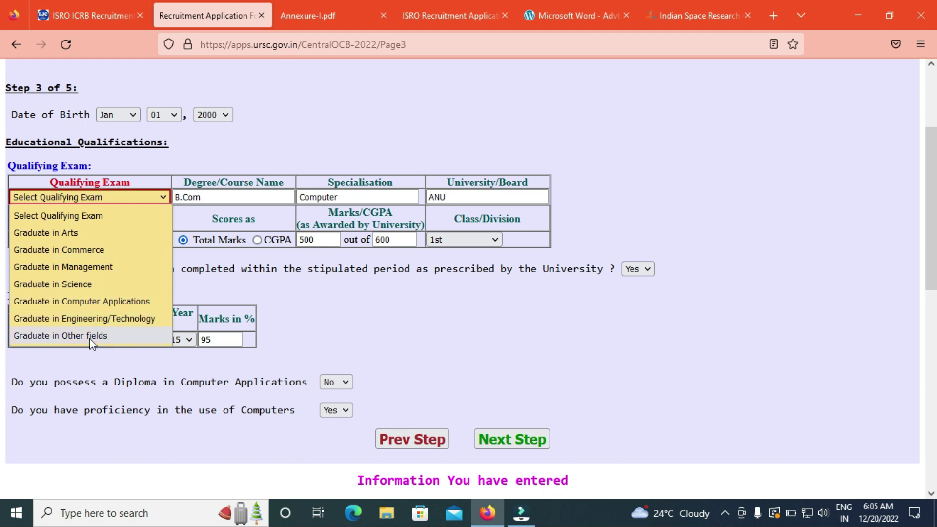
left_click(93, 252)
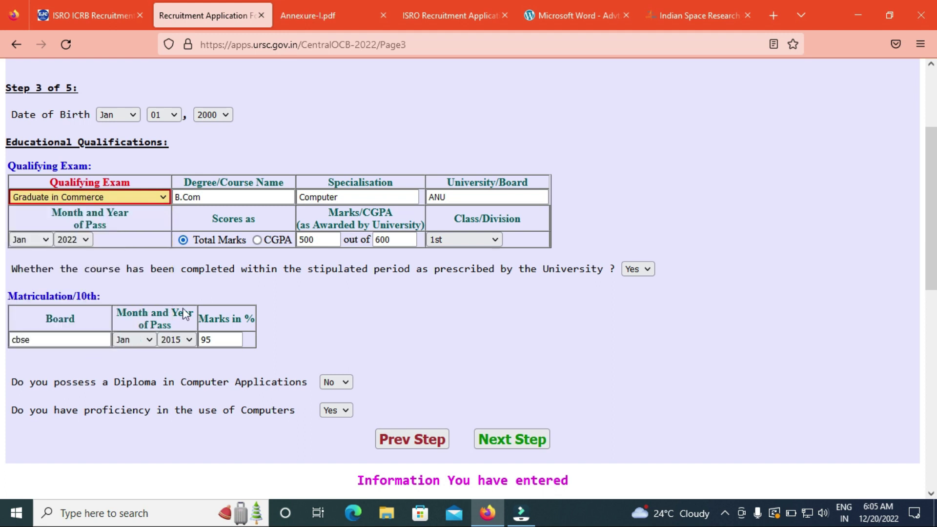
left_click(494, 438)
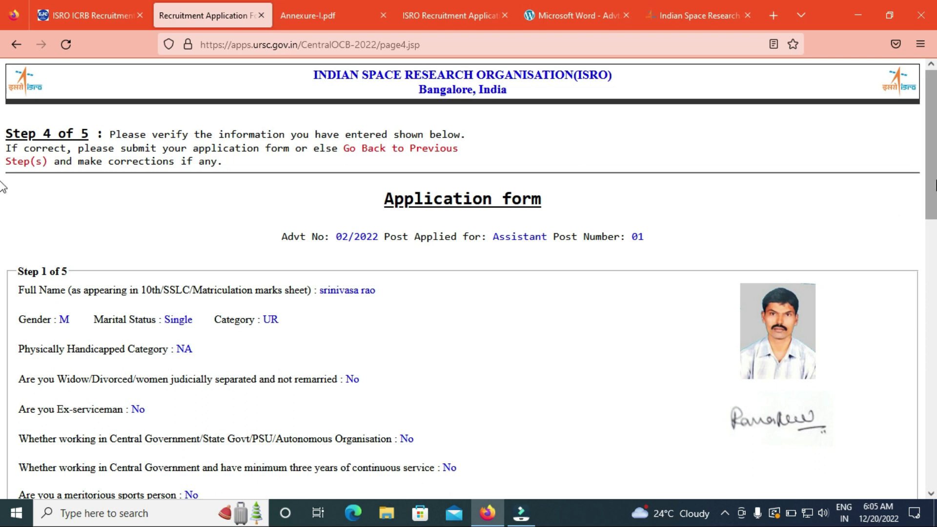
Verify the entered information in step 4 and submit the application form
scroll(2, 188, "down", 12)
scroll(3, 459, "down", 2)
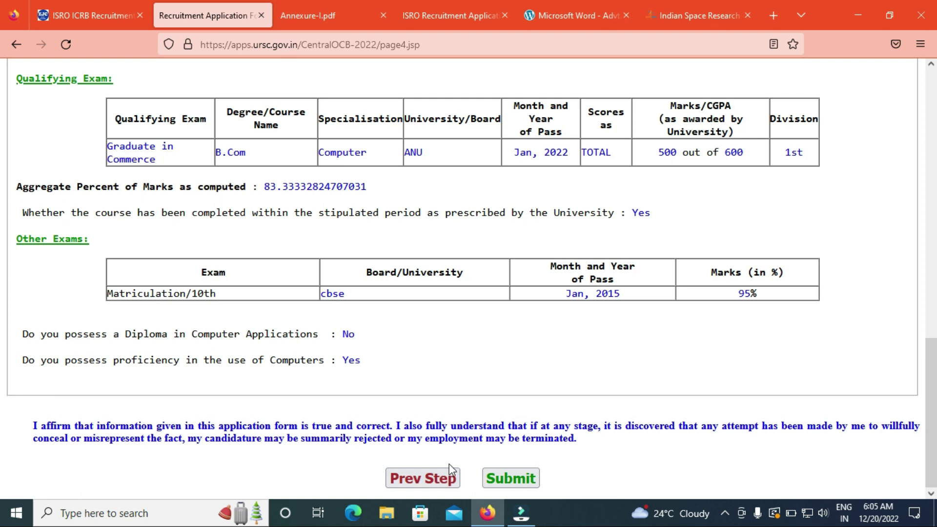
left_click(510, 478)
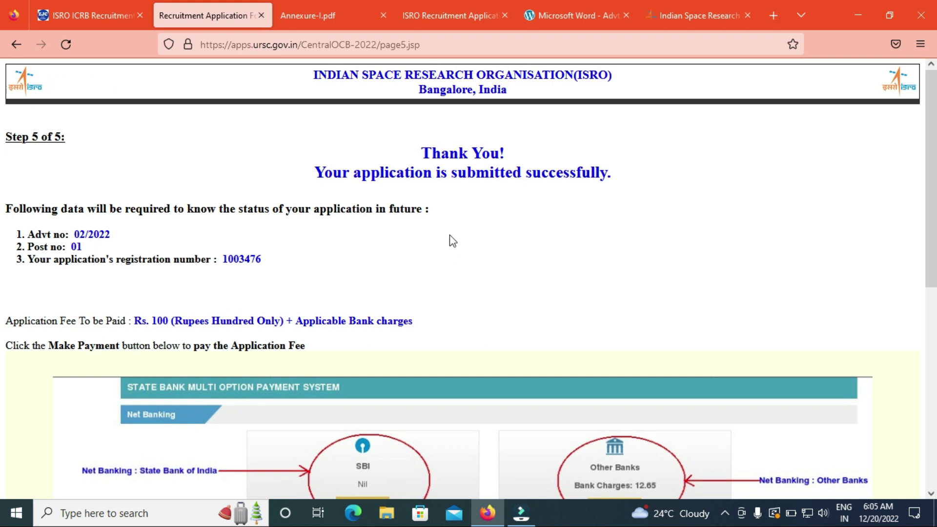
Proceed from the submitted application to the fee payment page and choose Other Bank Debit Cards under card payments
left_click_drag(932, 122, 932, 229)
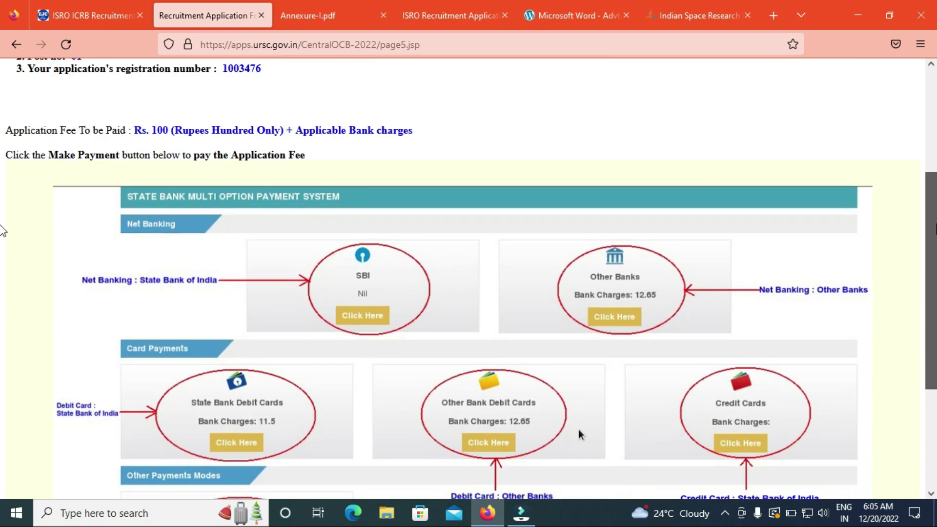
scroll(2, 230, "down", 4)
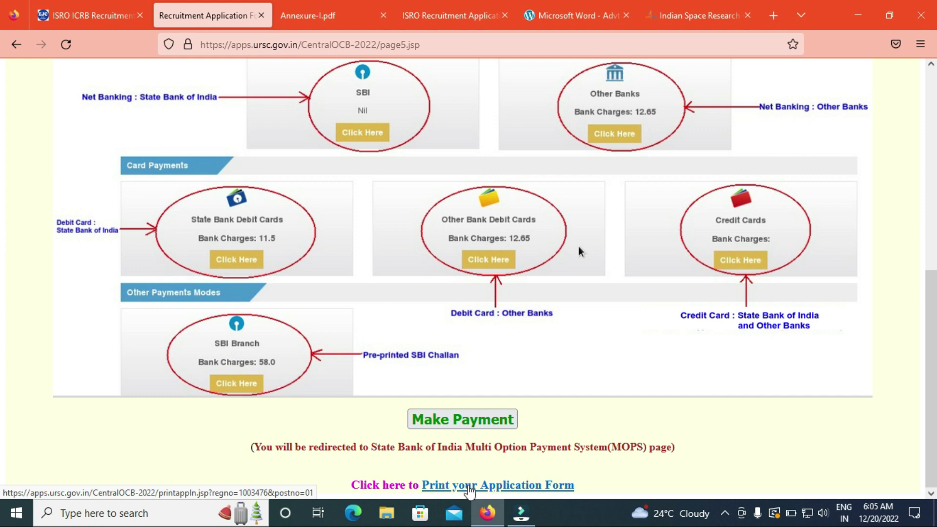
left_click(446, 425)
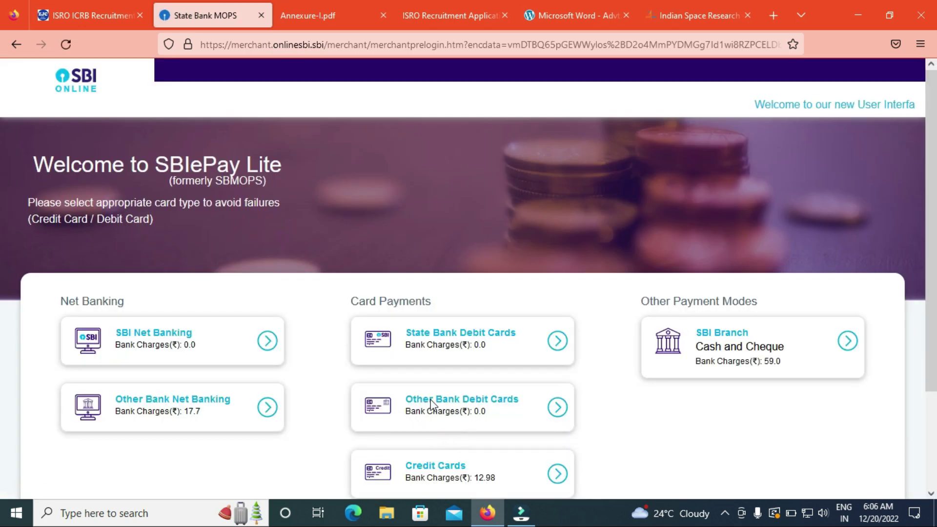
left_click(435, 408)
left_click(448, 386)
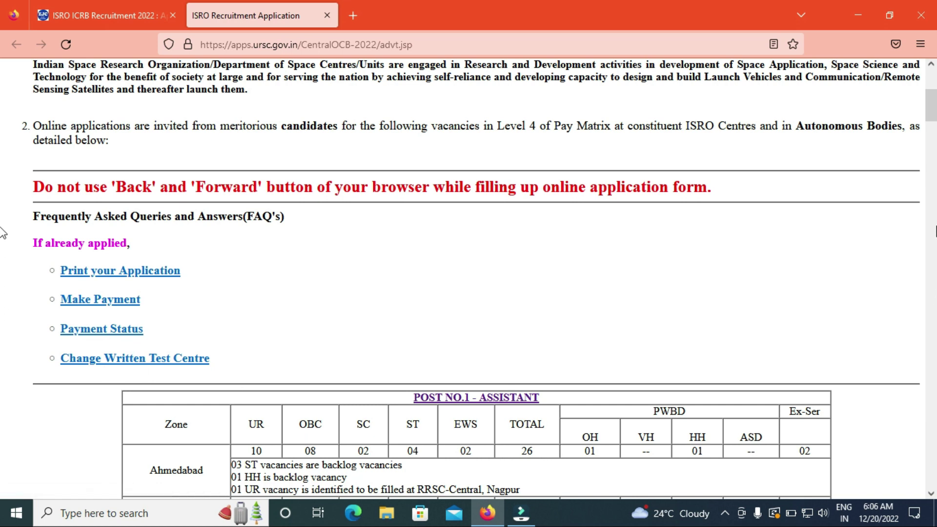
Open the application form for Post No. 2, Junior Personal Assistants, and look through the fields of step 1
left_click_drag(932, 113, 931, 136)
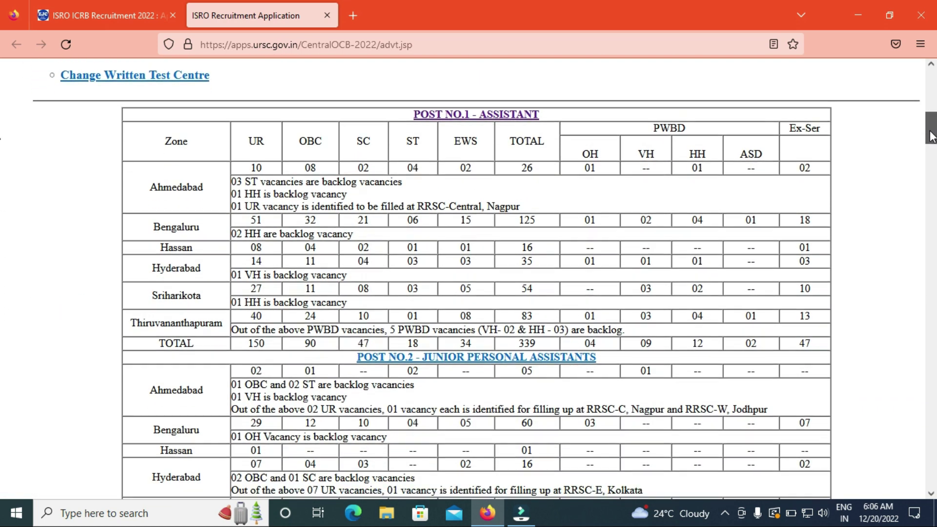
left_click(497, 358)
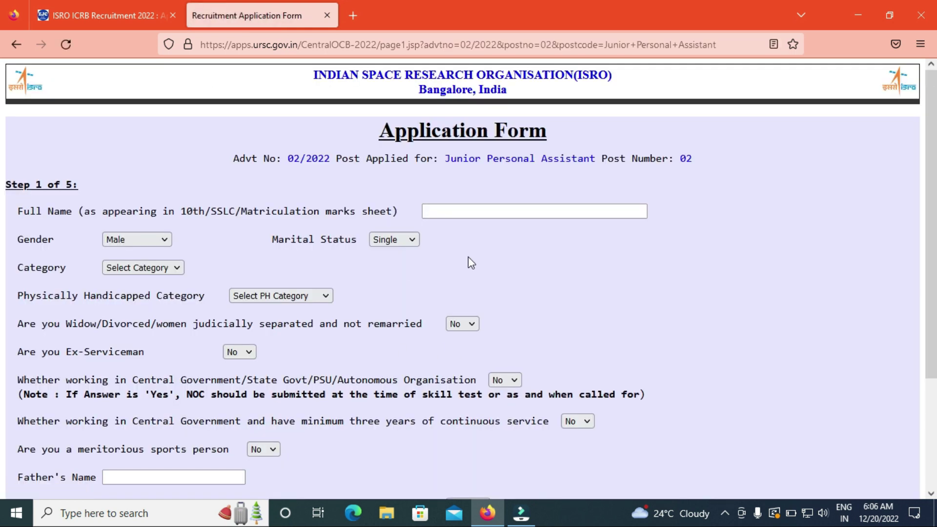
scroll(2, 199, "down", 3)
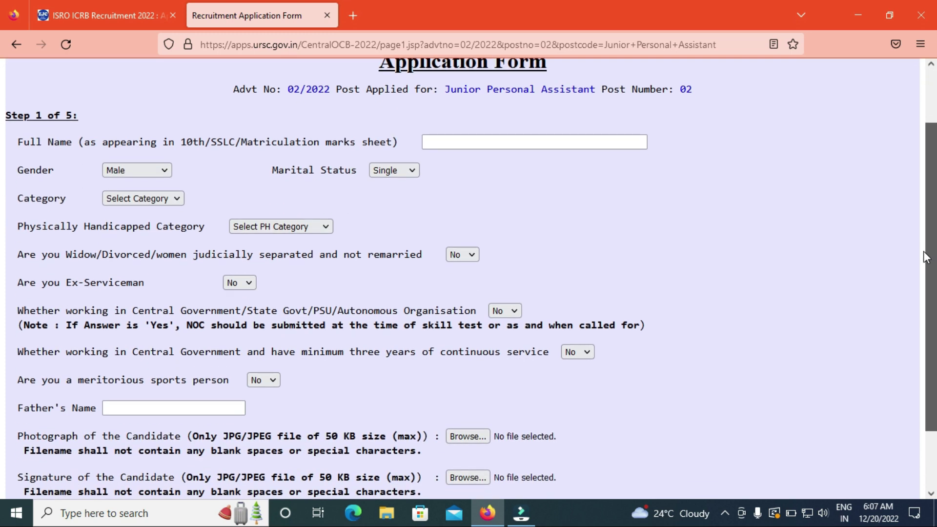
scroll(2, 228, "up", 2)
scroll(2, 228, "up", 1)
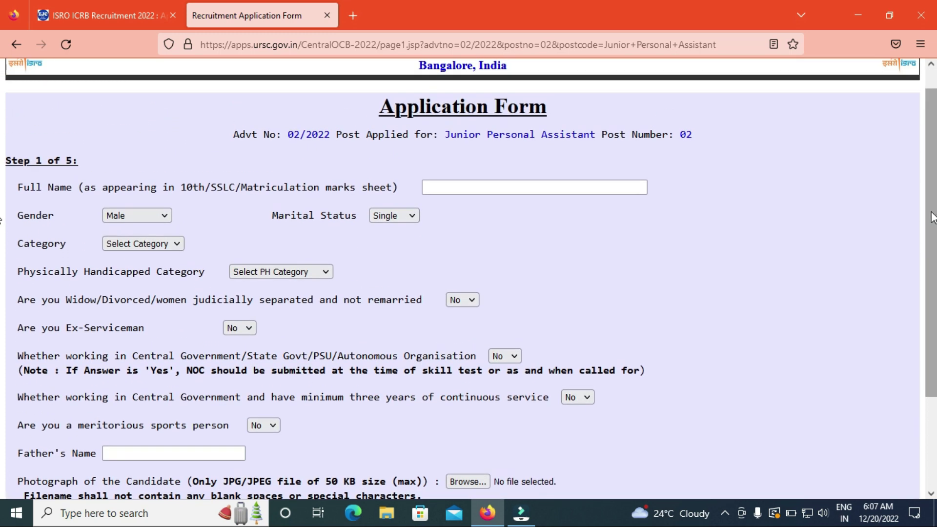